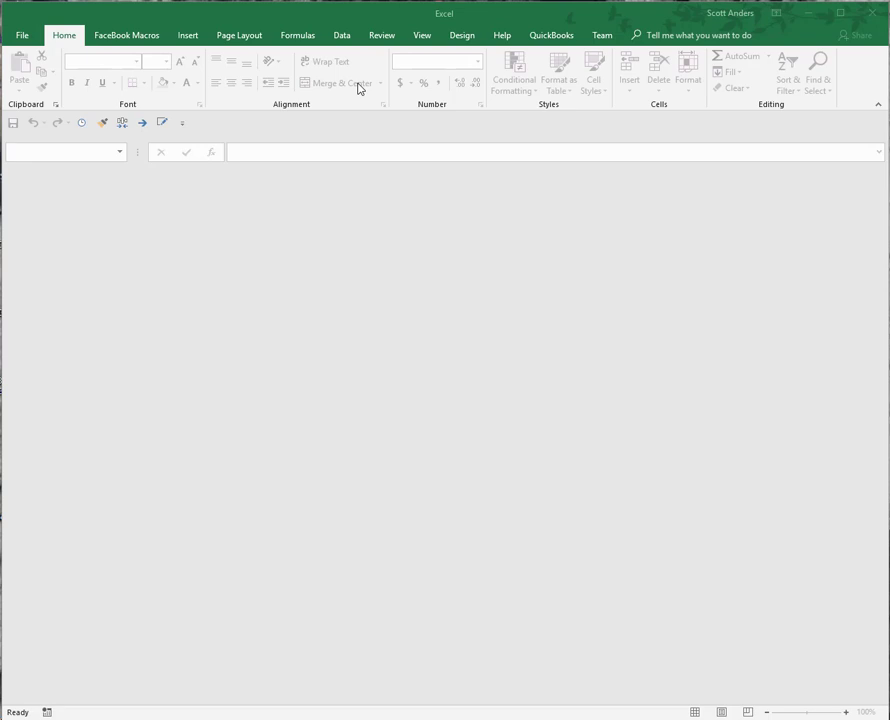
Step: Open the VBA editor with Alt+F11, shift its window left, then close it
key(alt+F11)
drag(384, 54, 235, 63)
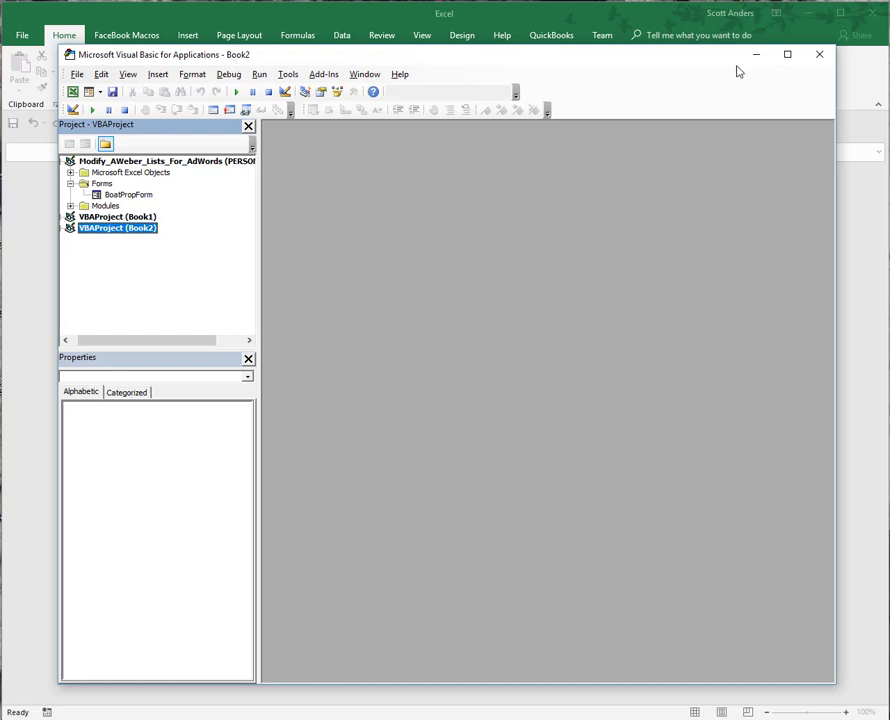
click(820, 55)
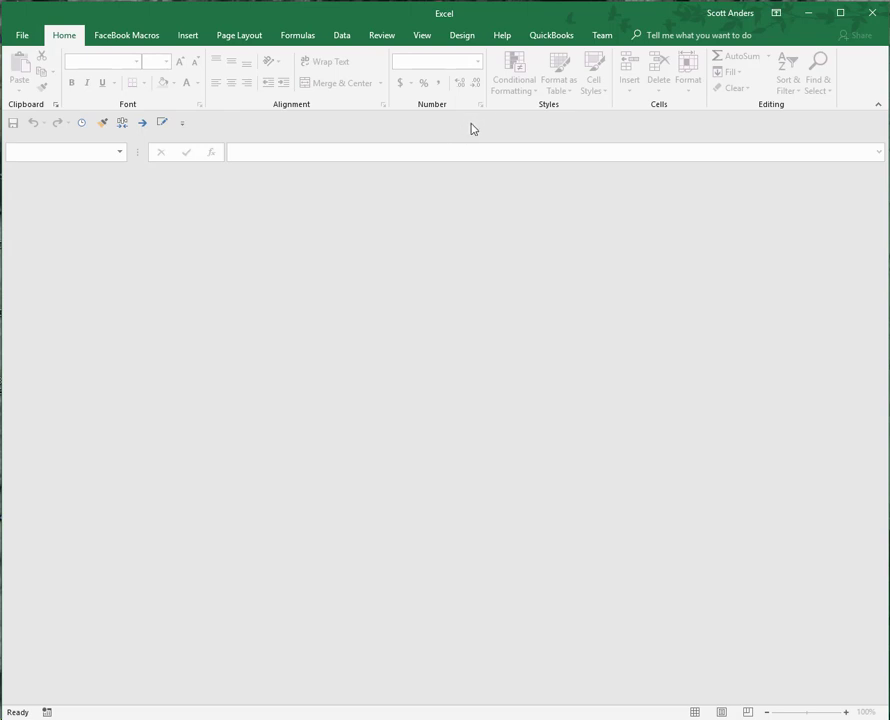
Step: Tick Developer under Main Tabs in Customize the Ribbon and confirm
right_click(473, 129)
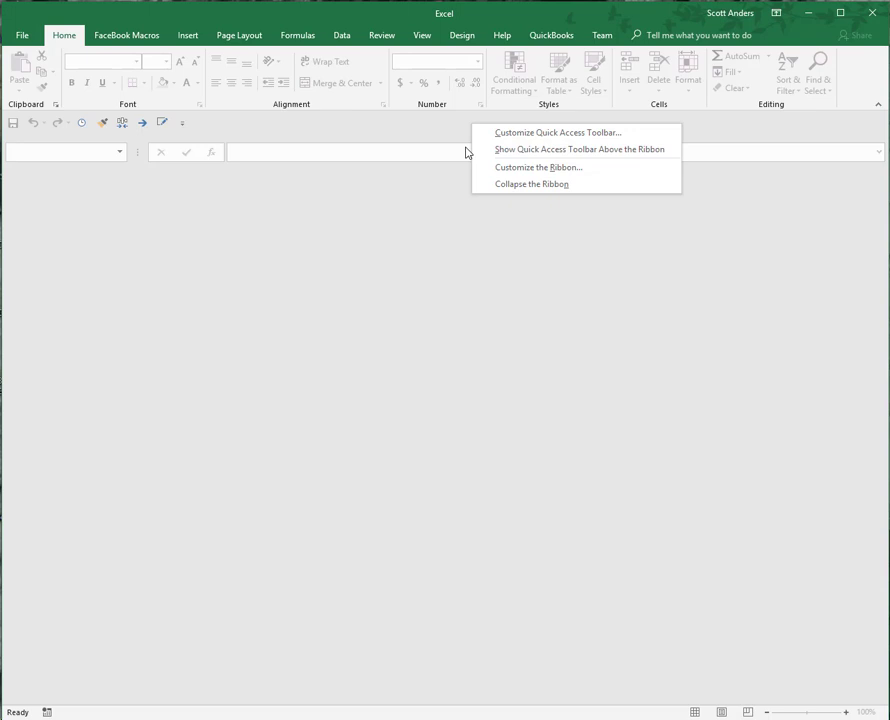
click(500, 172)
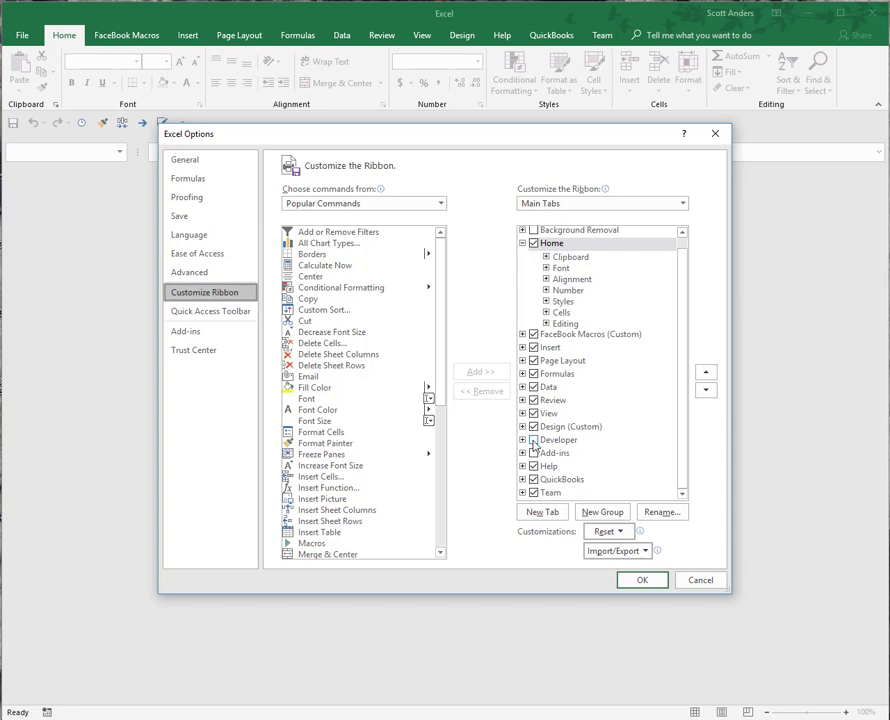
click(534, 441)
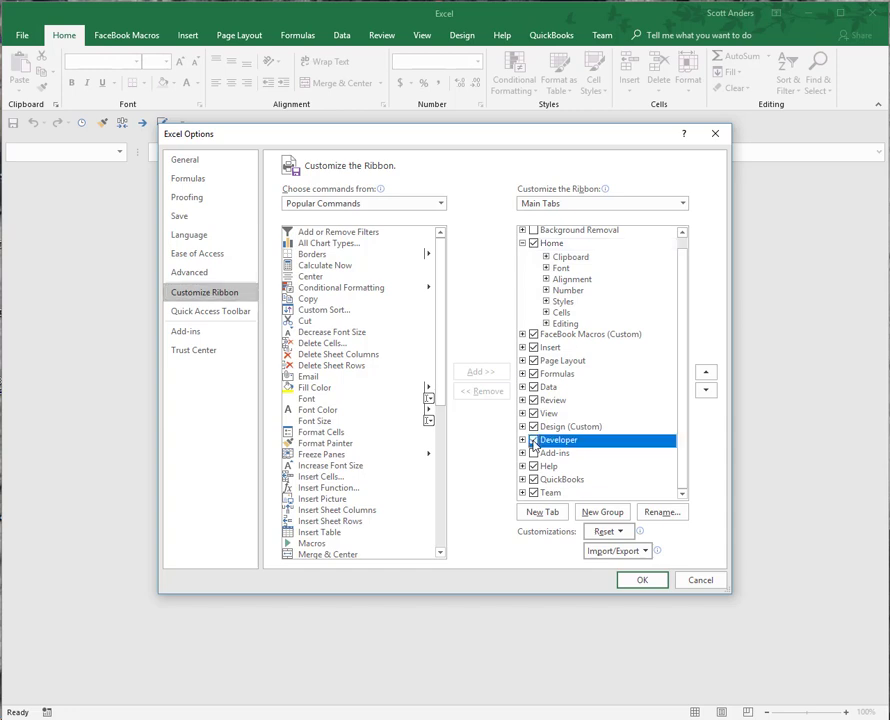
click(643, 583)
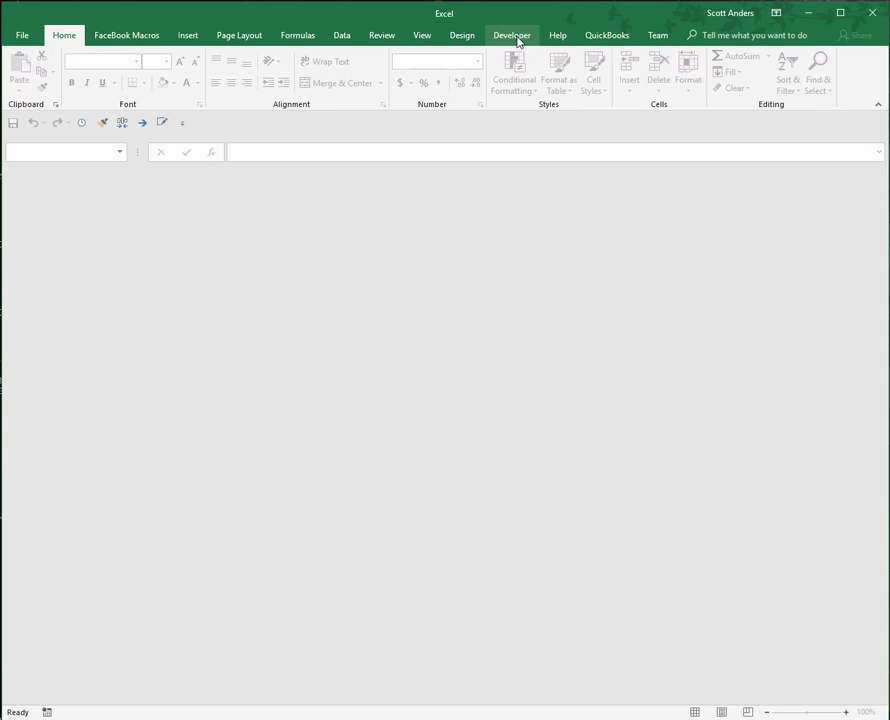
Step: From the Developer tab, open Visual Basic, collapse the Forms folder, and close the editor
click(512, 36)
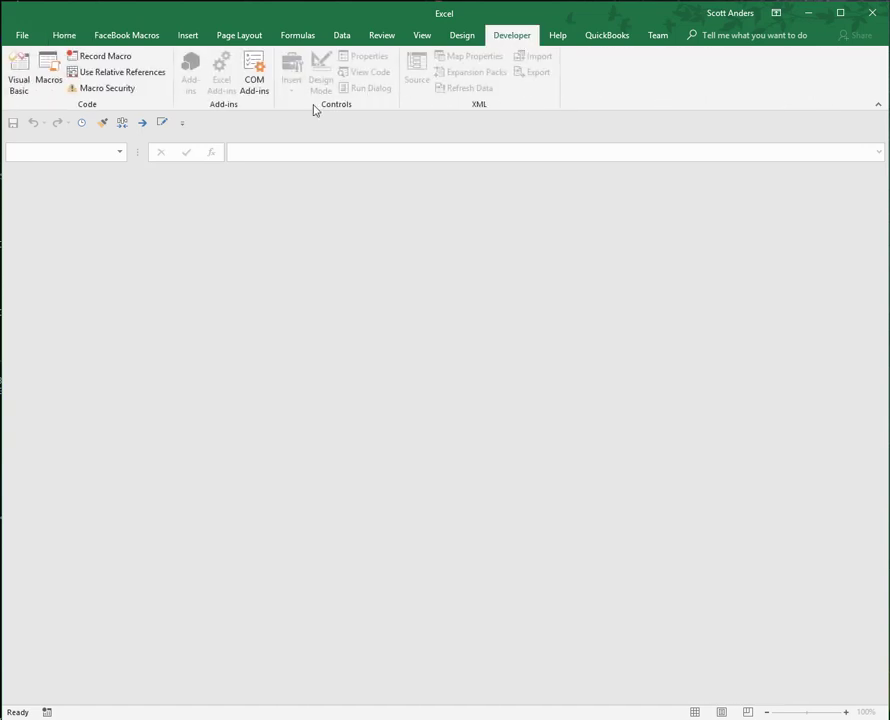
click(19, 85)
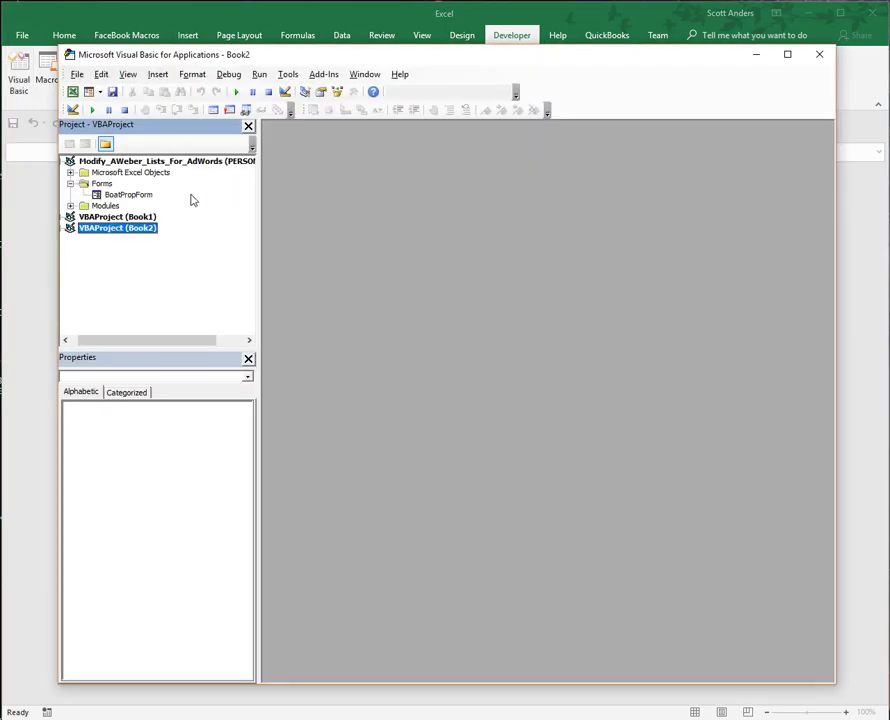
click(71, 184)
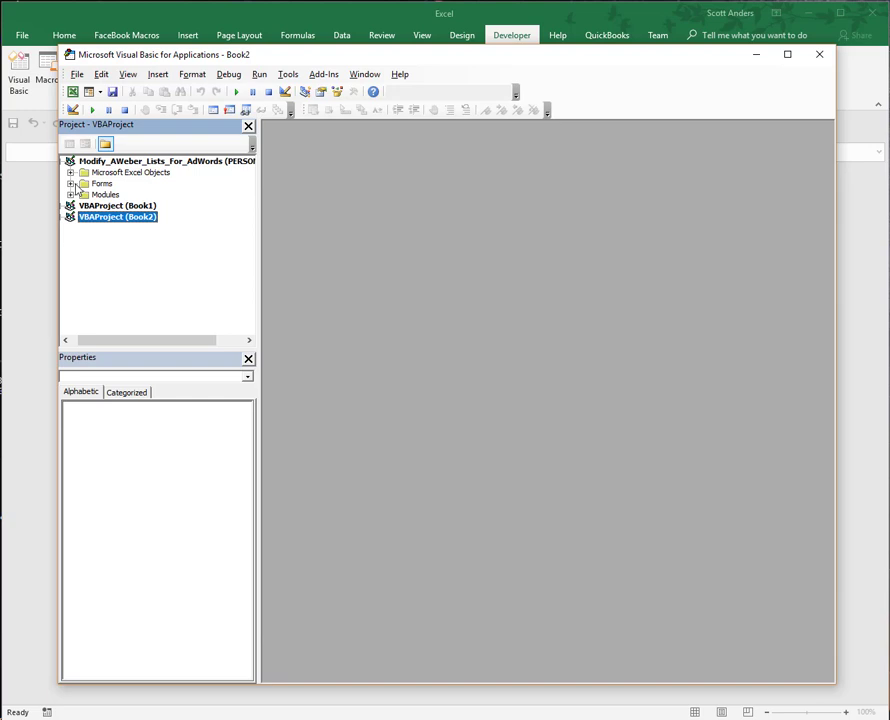
click(819, 54)
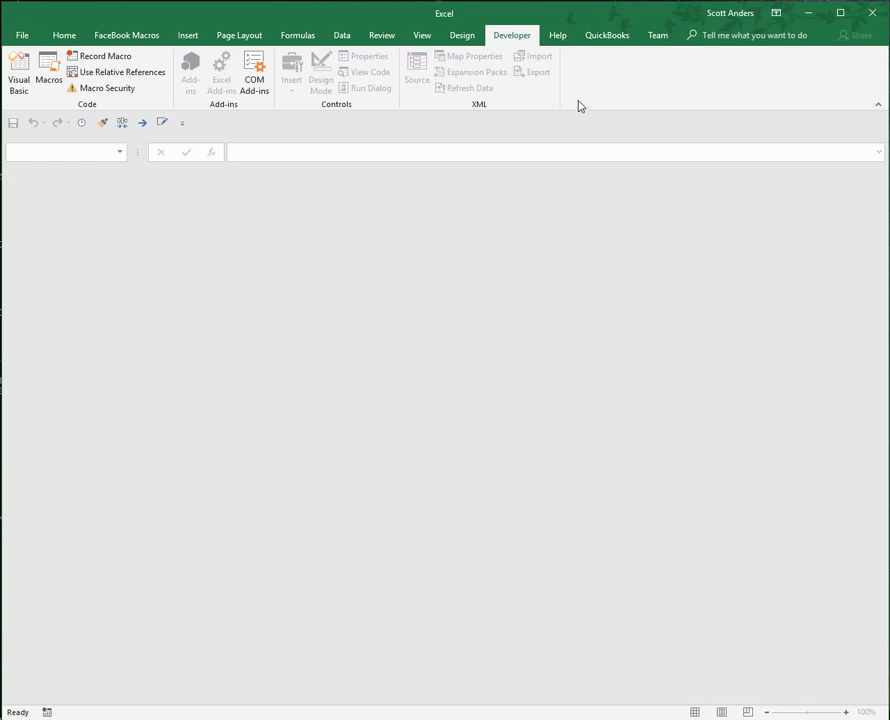
Step: Unhide the PERSONAL.XLSB workbook using View > Unhide
click(426, 40)
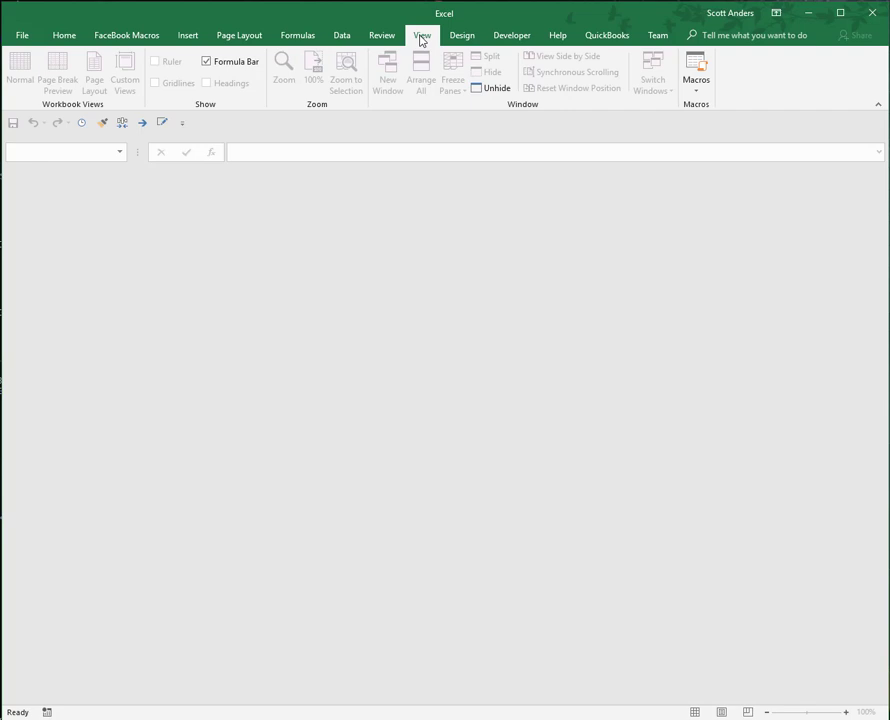
click(494, 88)
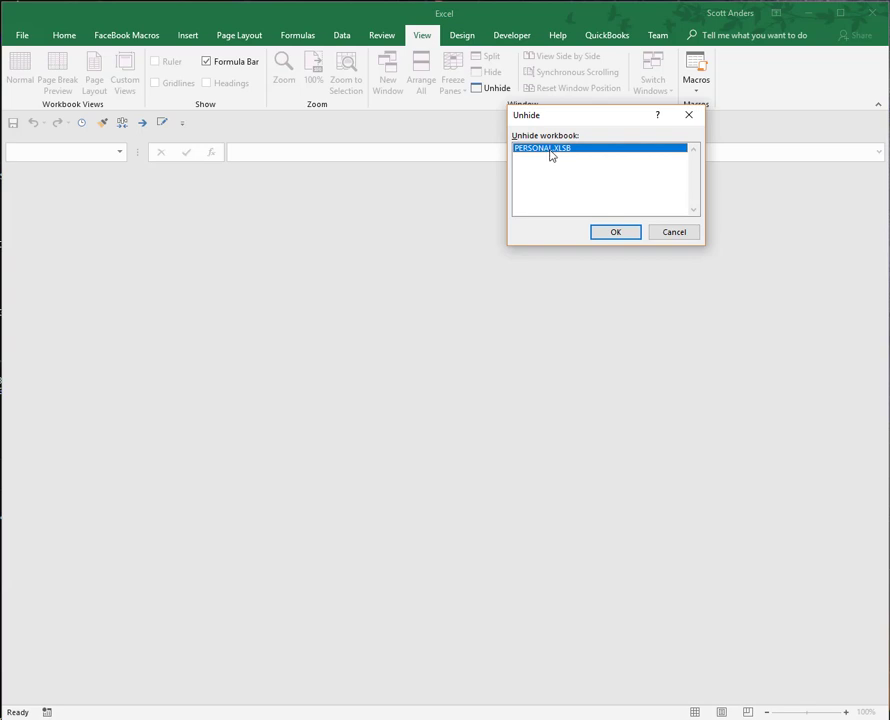
click(616, 233)
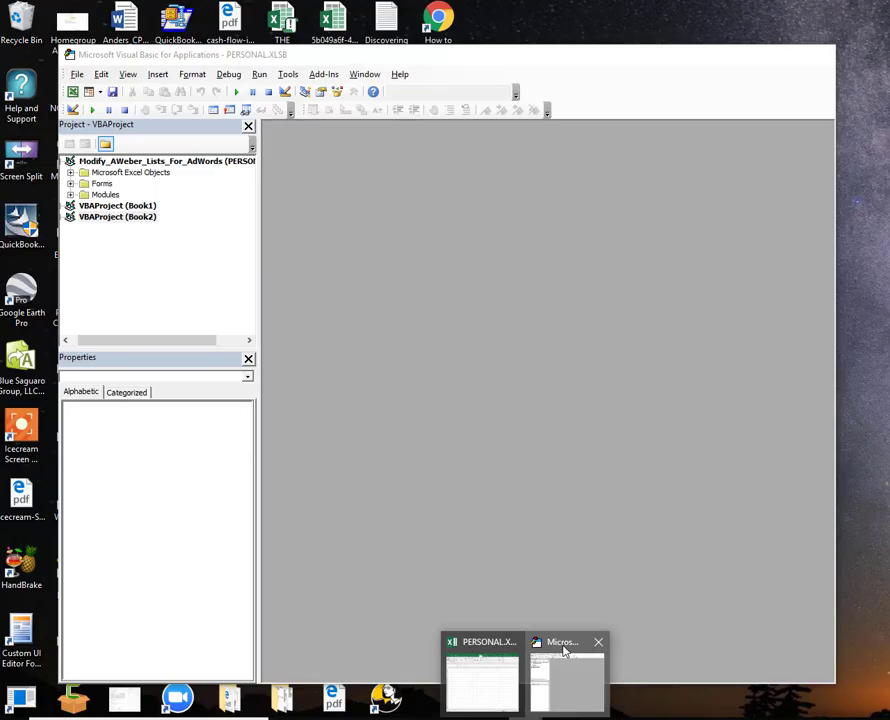
Step: Bring up the VBA editor with Properties closed and a wider Project Explorer reopened from View
click(566, 690)
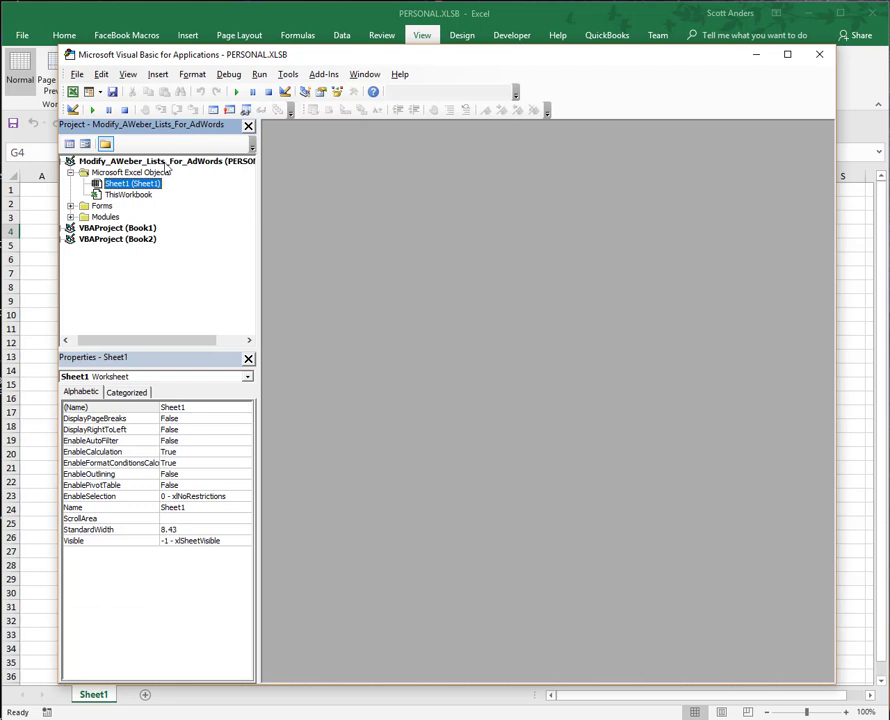
drag(256, 217, 313, 212)
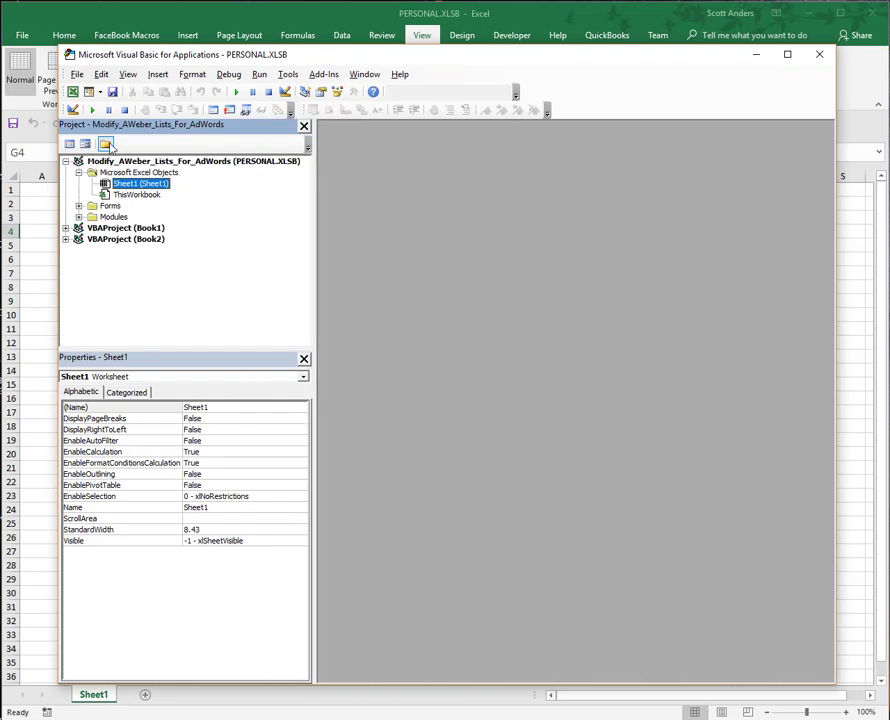
click(304, 358)
click(304, 127)
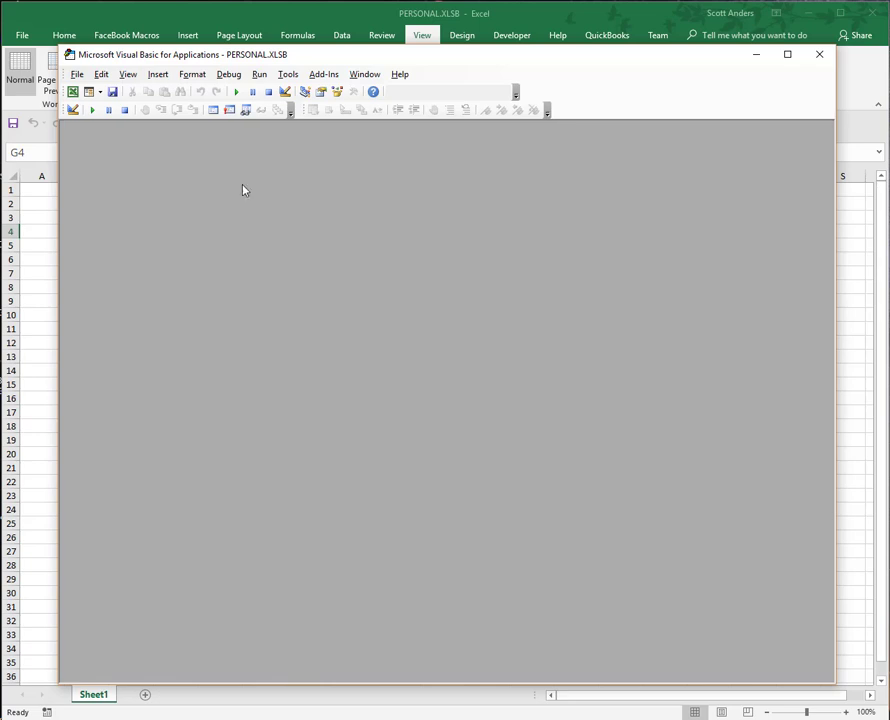
click(128, 75)
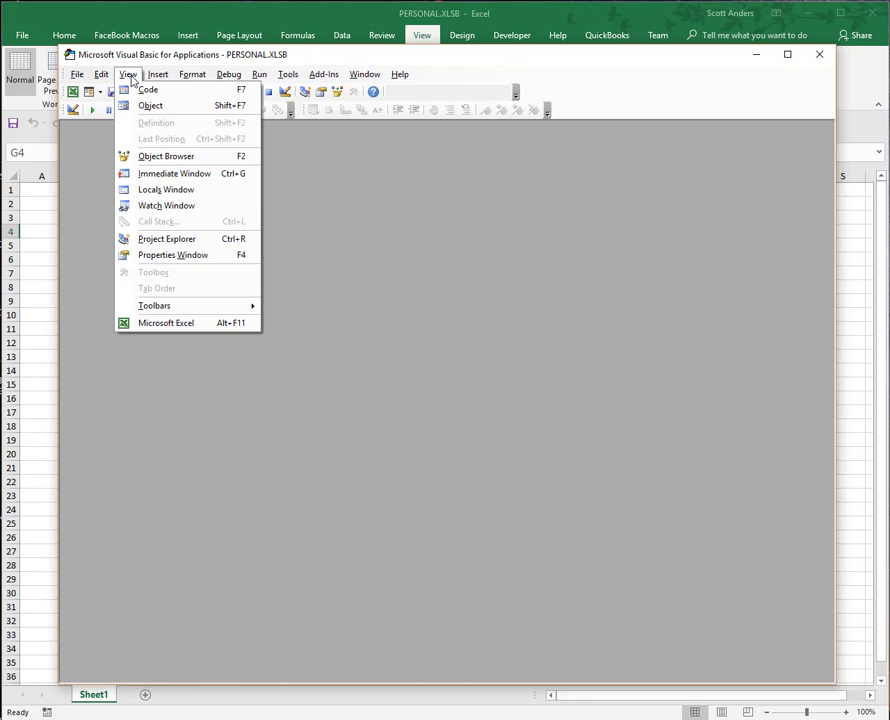
click(181, 243)
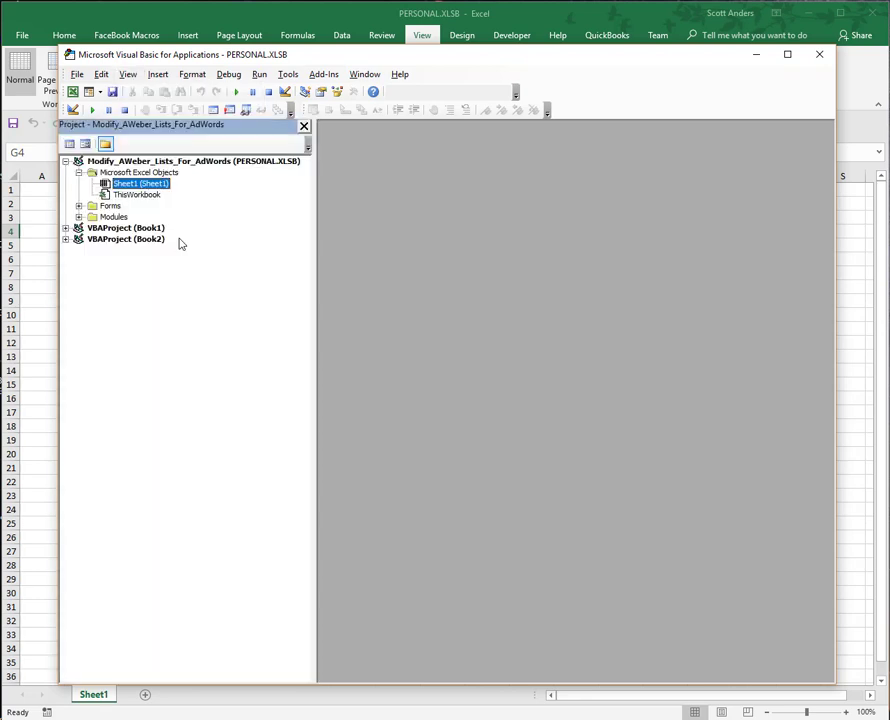
drag(313, 311, 304, 314)
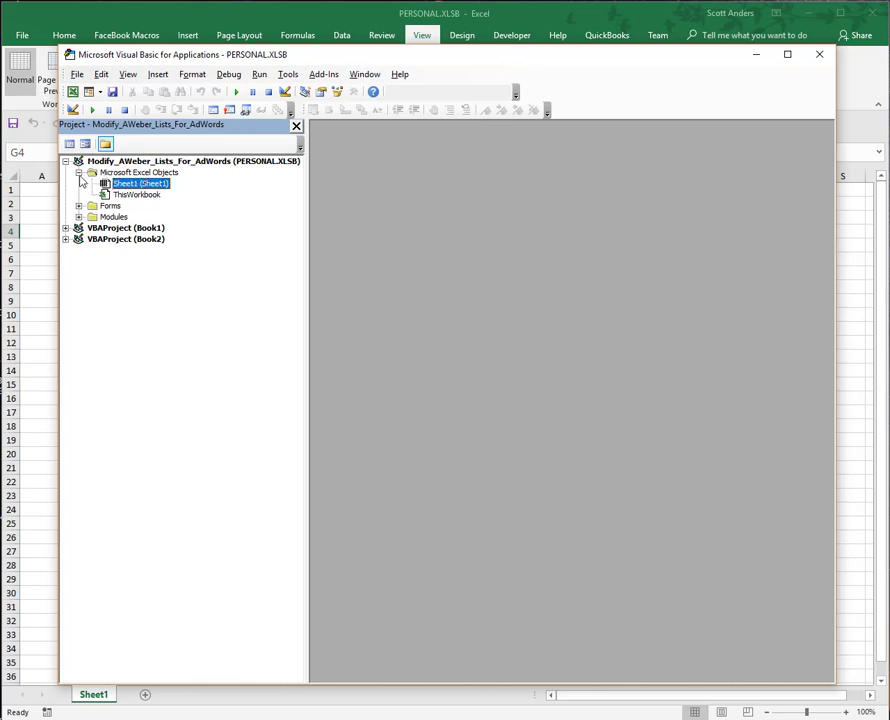
Step: Collapse Microsoft Excel Objects and expand the Forms (BoatPropForm) and Modules folders
click(79, 173)
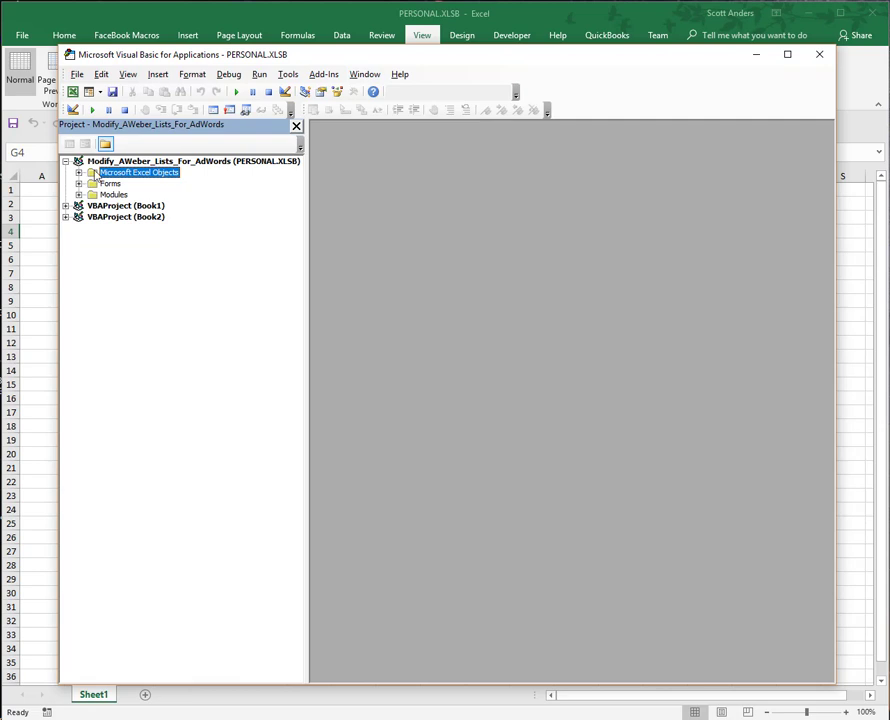
click(79, 184)
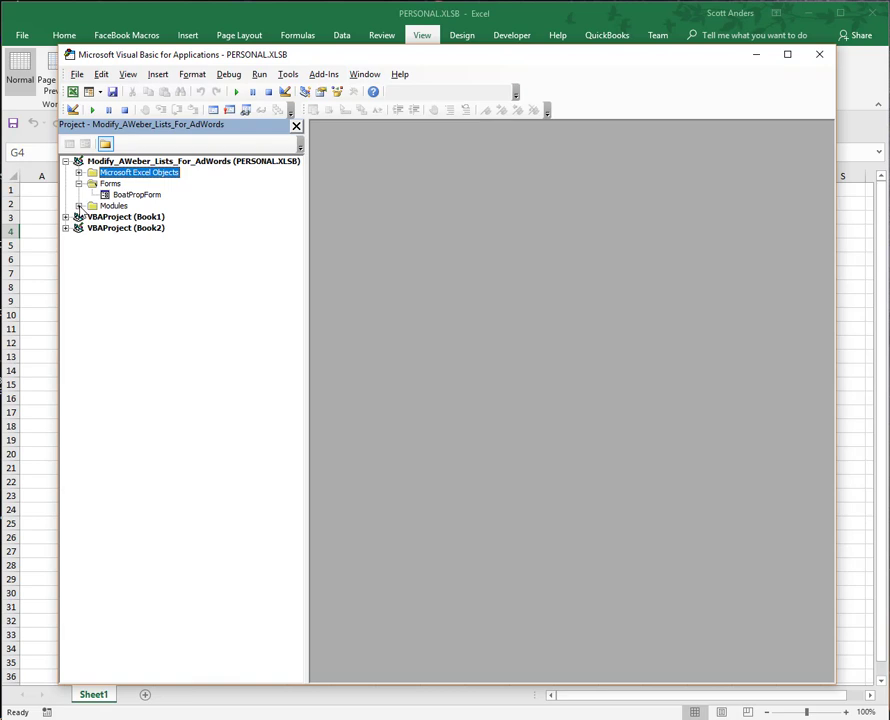
click(79, 206)
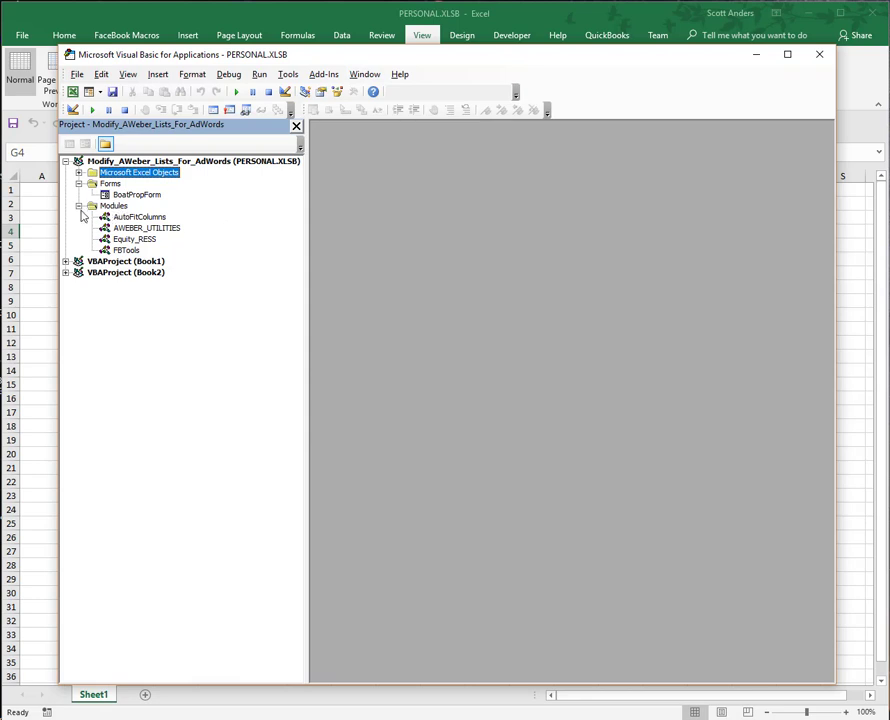
Step: Import AweberListsForAdWords.bas into the Modules folder via Import File
click(113, 206)
right_click(110, 212)
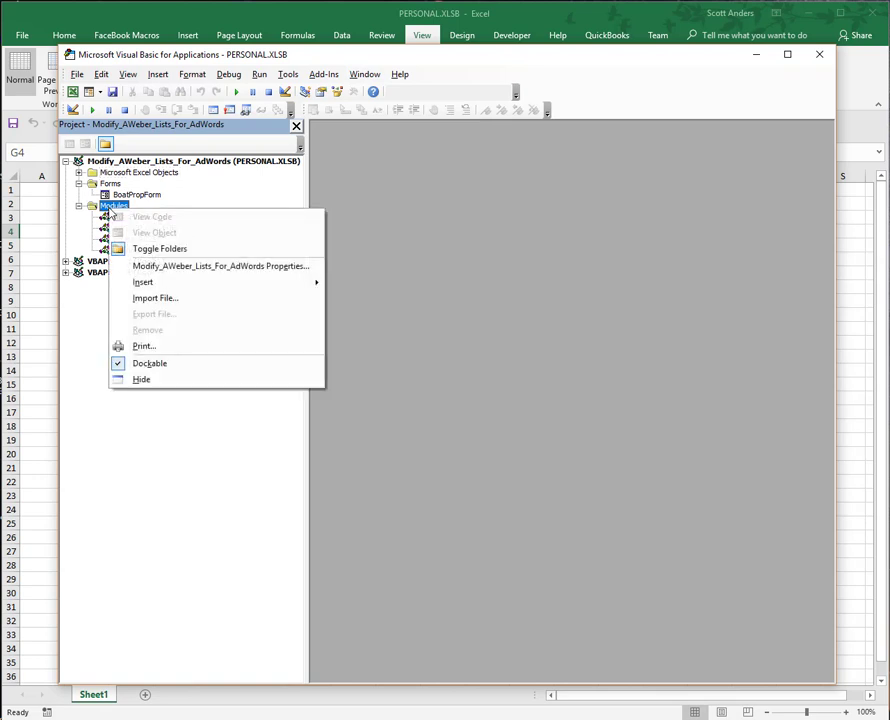
click(155, 298)
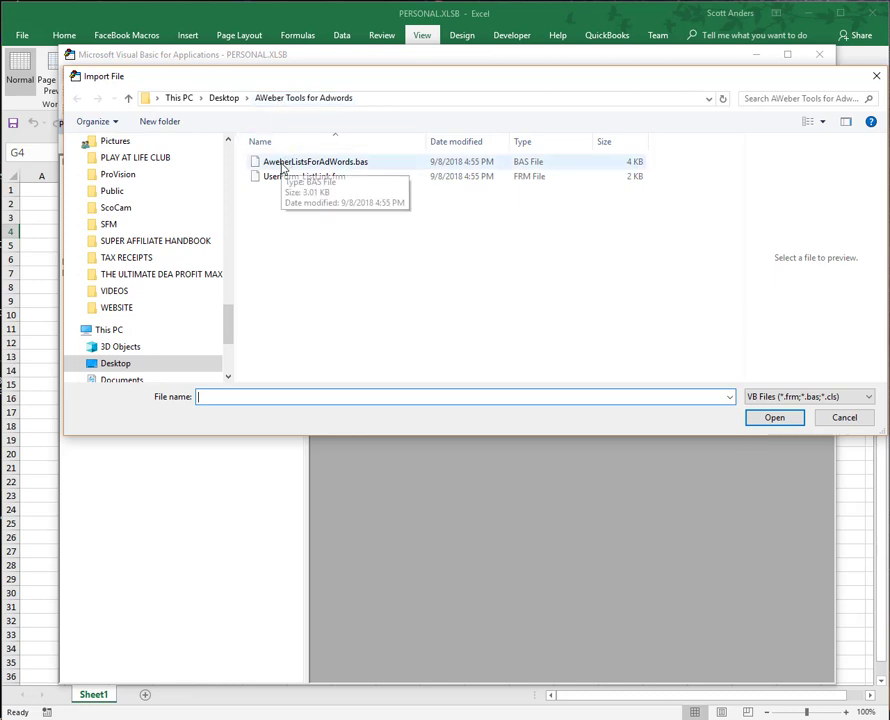
click(362, 163)
click(775, 418)
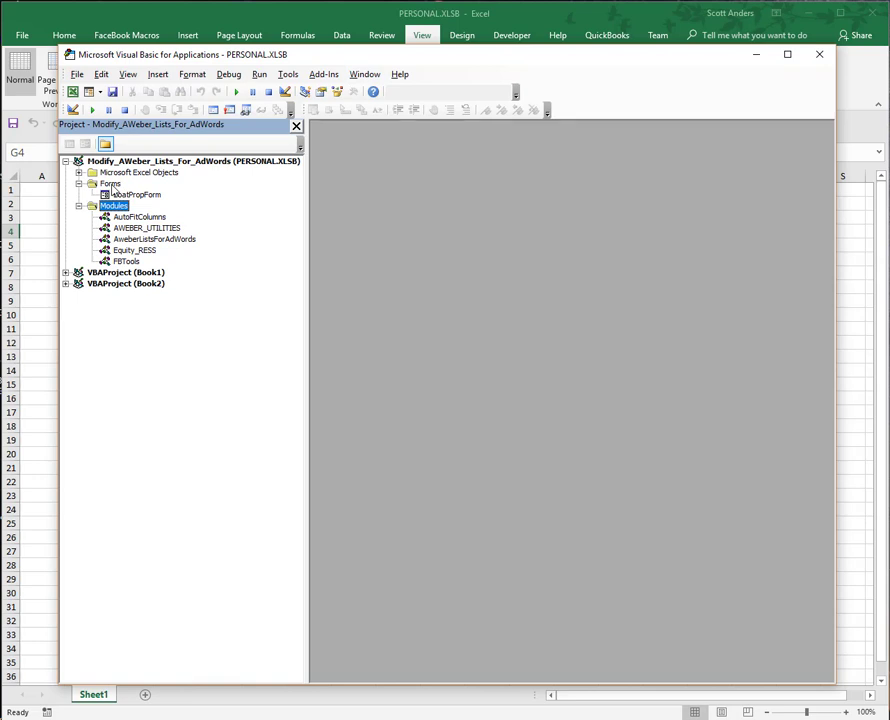
Step: Import UserForm_ListLink.frm into the Forms folder via Import File
right_click(111, 186)
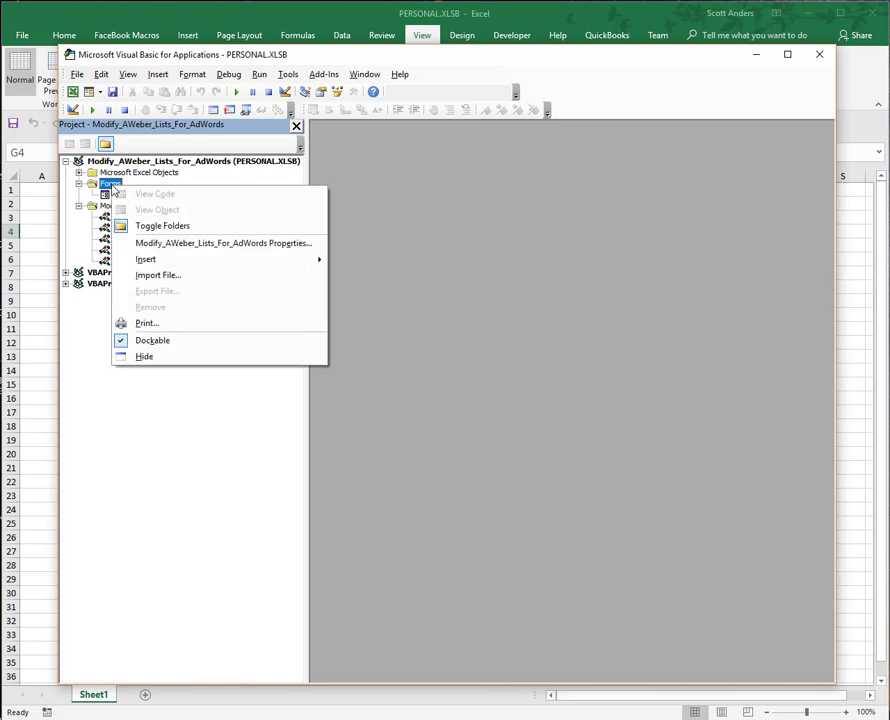
click(153, 276)
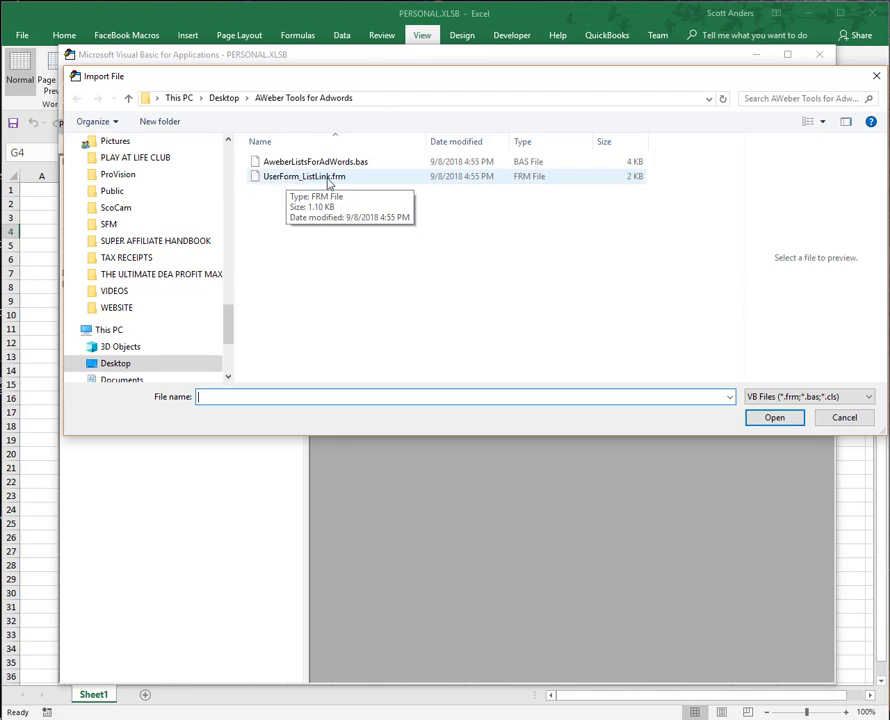
click(255, 179)
click(774, 417)
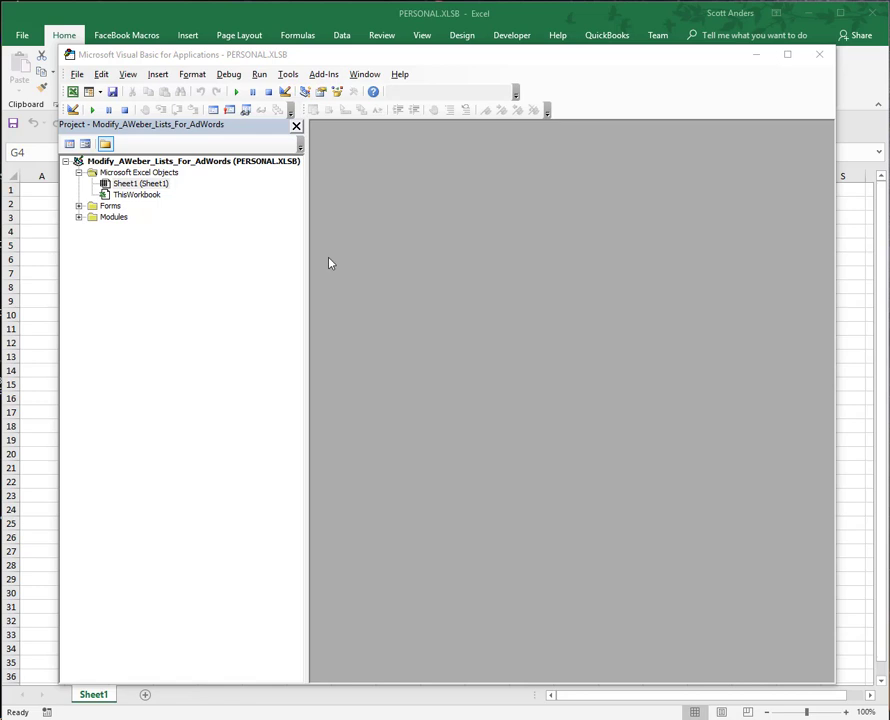
Step: Save PERSONAL.XLSB from the VBA editor toolbar and close the editor
click(113, 93)
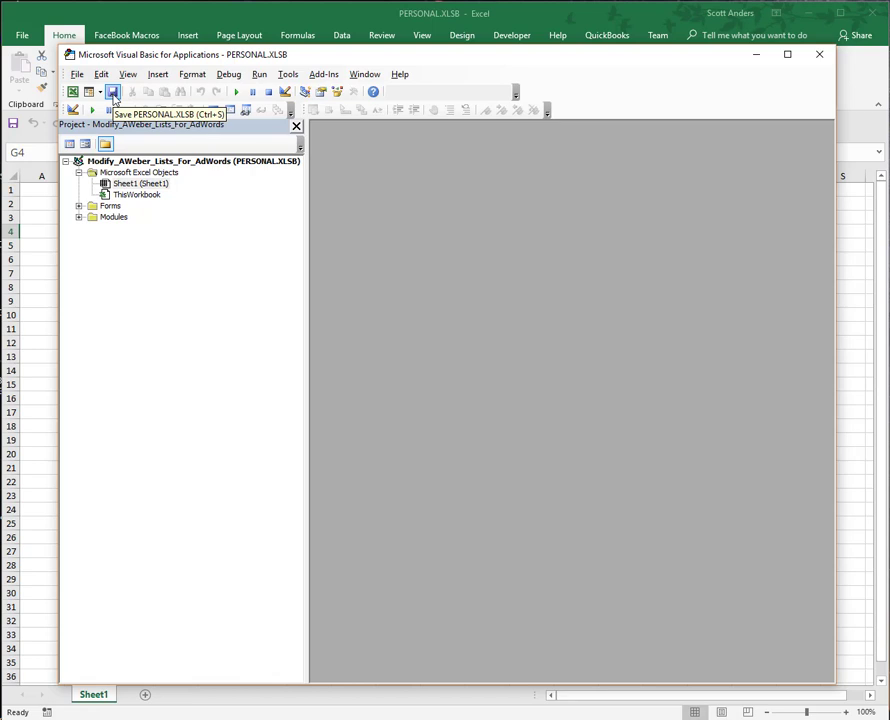
click(113, 93)
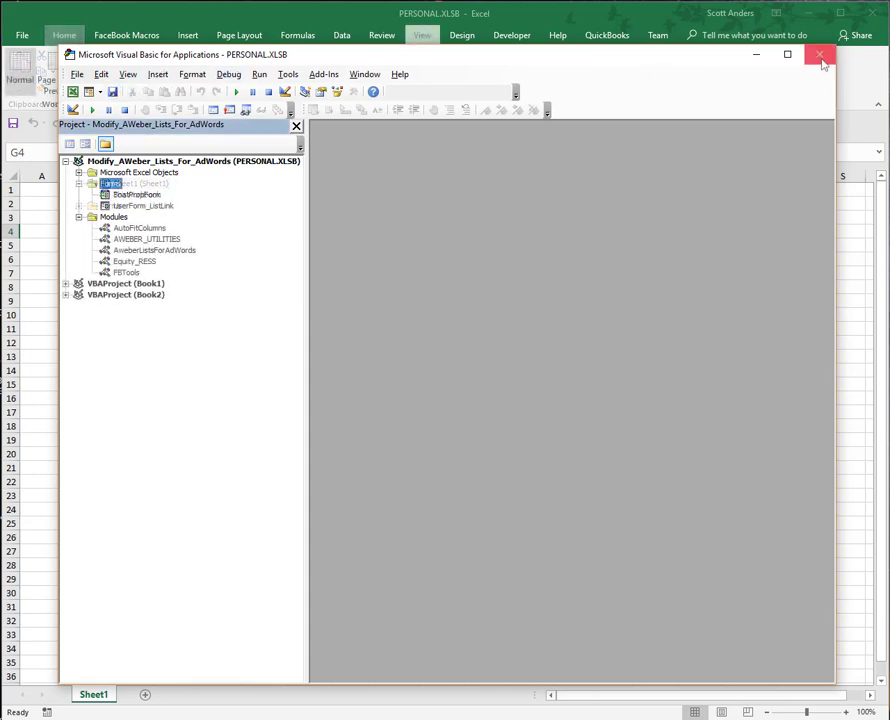
click(819, 54)
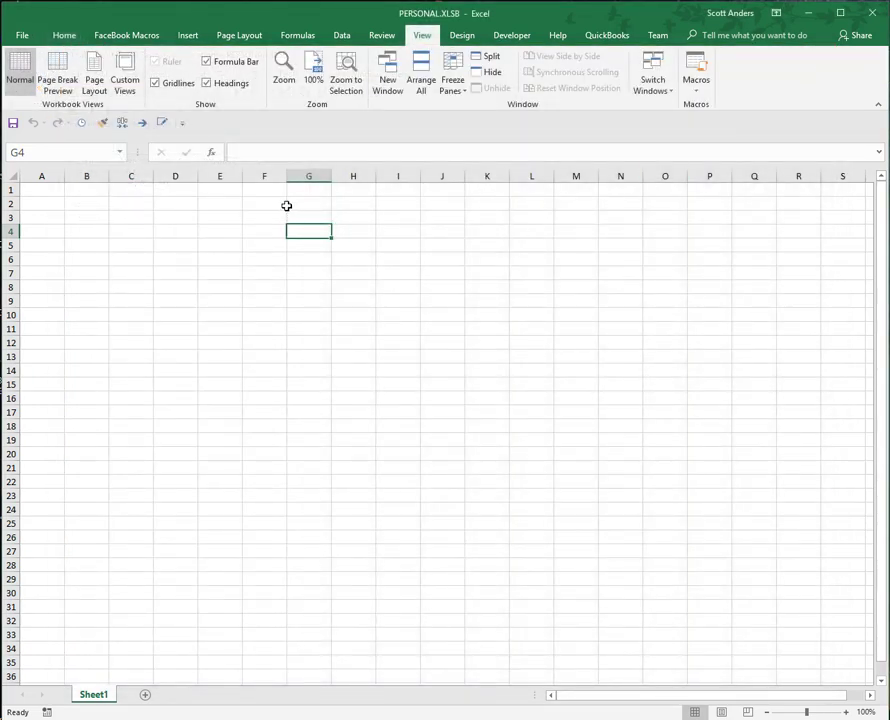
Step: Open Engaged SFM Video Series Subscribers.csv from Dropbox > AWeber > 09072018 List Segments
click(24, 36)
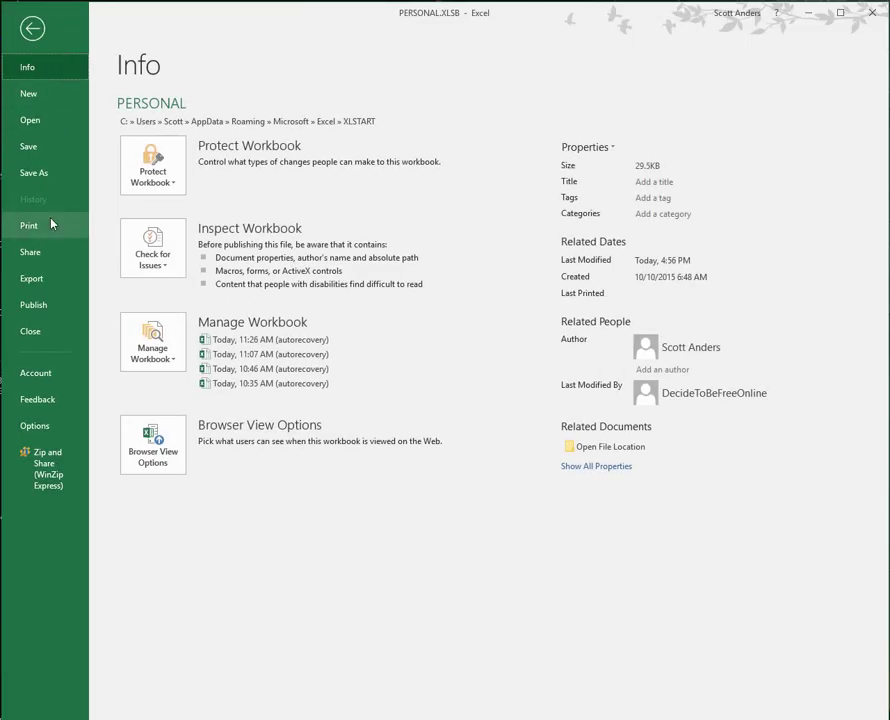
click(40, 122)
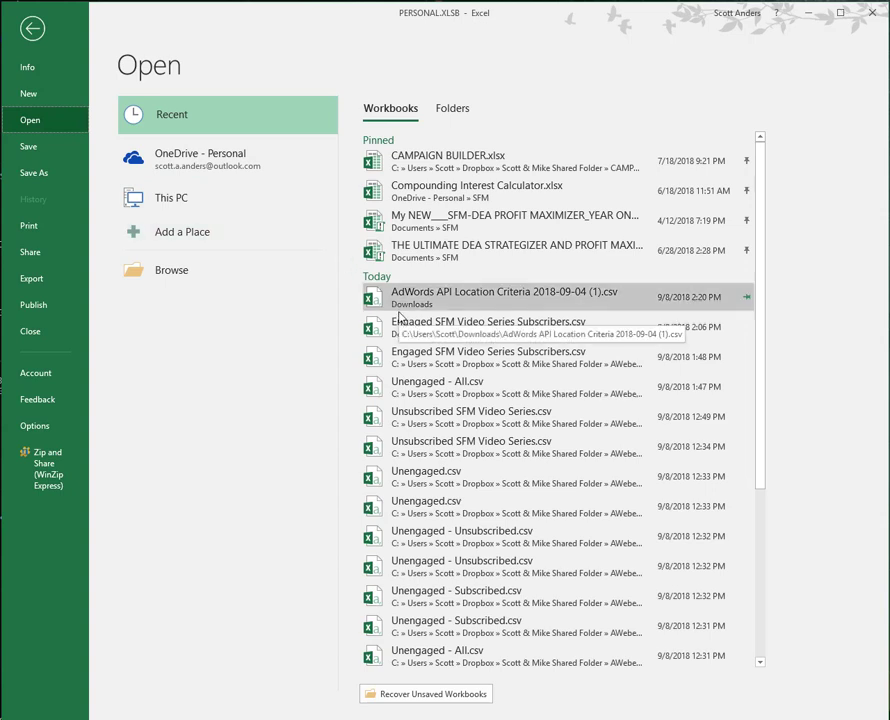
click(182, 276)
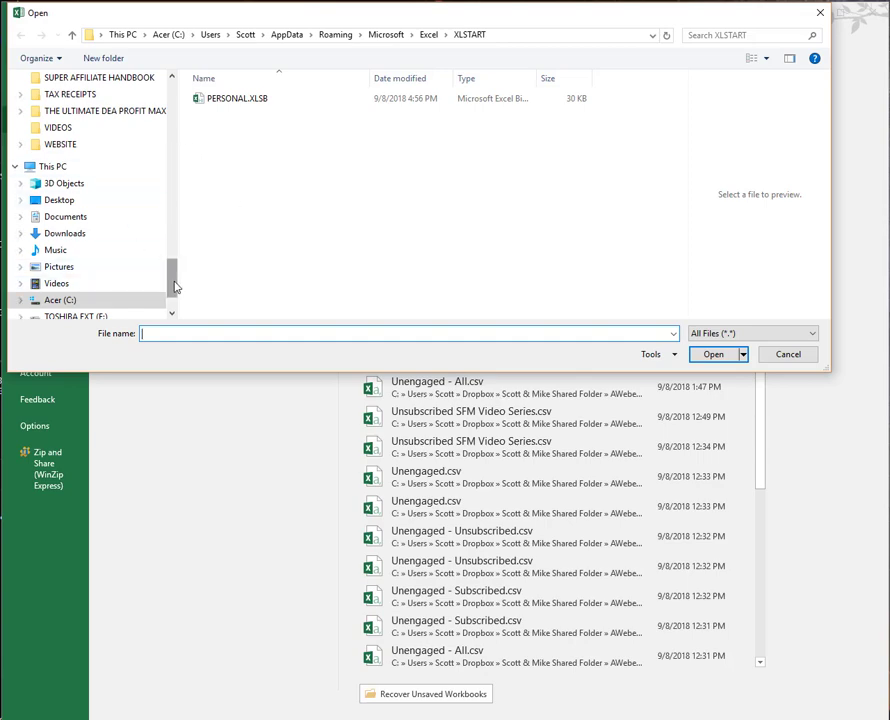
drag(175, 285, 173, 126)
click(106, 239)
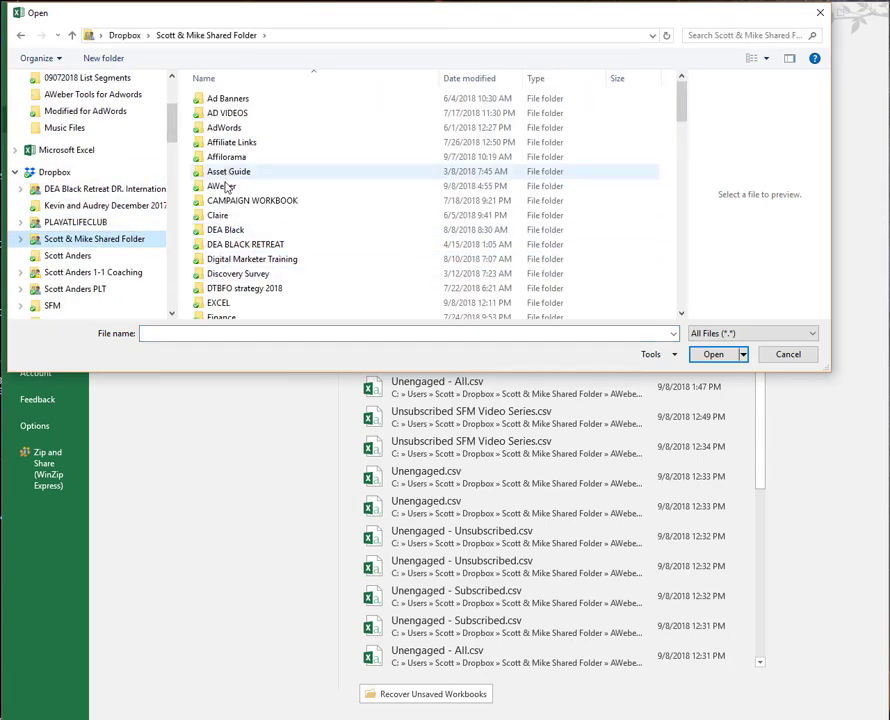
click(224, 188)
double_click(224, 188)
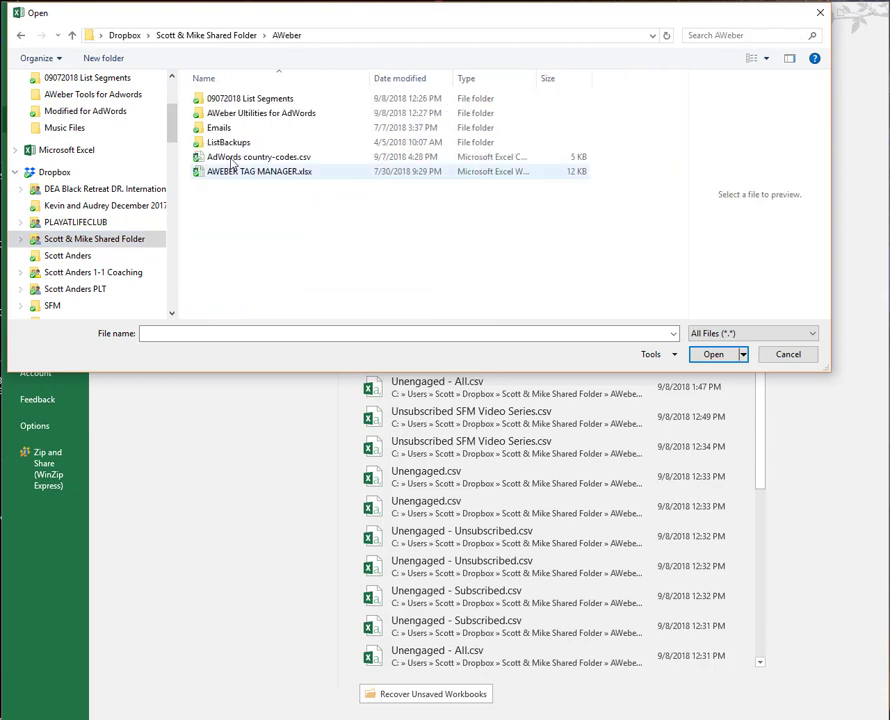
click(243, 100)
double_click(243, 100)
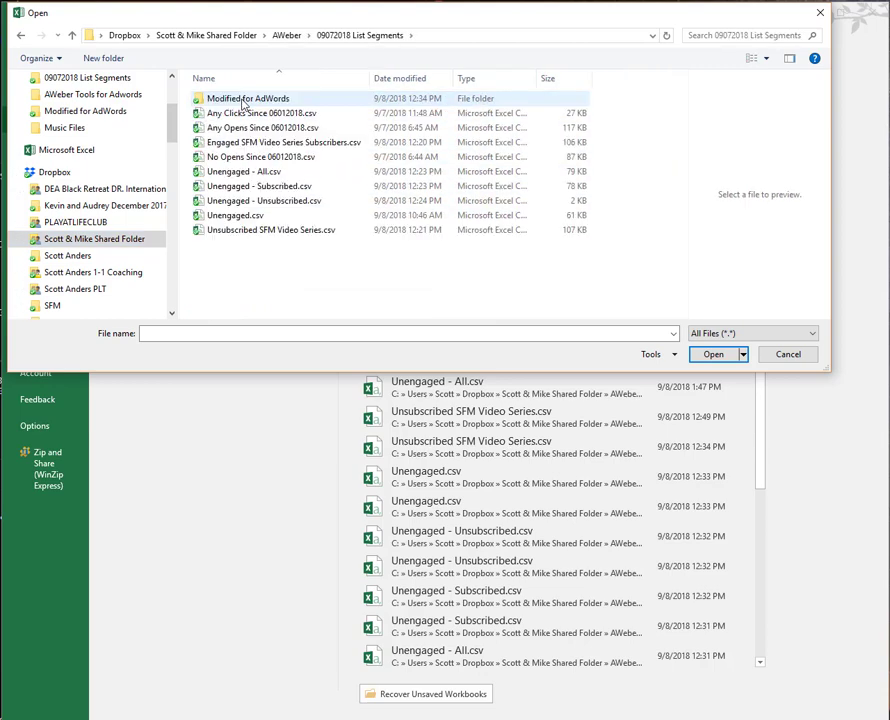
click(270, 147)
click(716, 357)
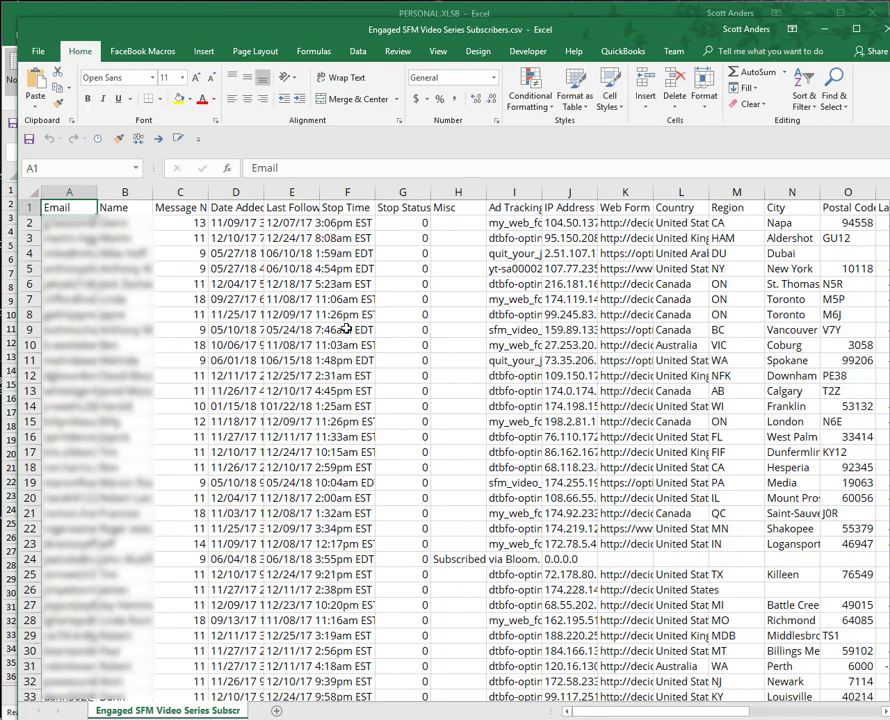
Step: Maximize the subscribers workbook window and right-click the Quick Access Toolbar
double_click(551, 29)
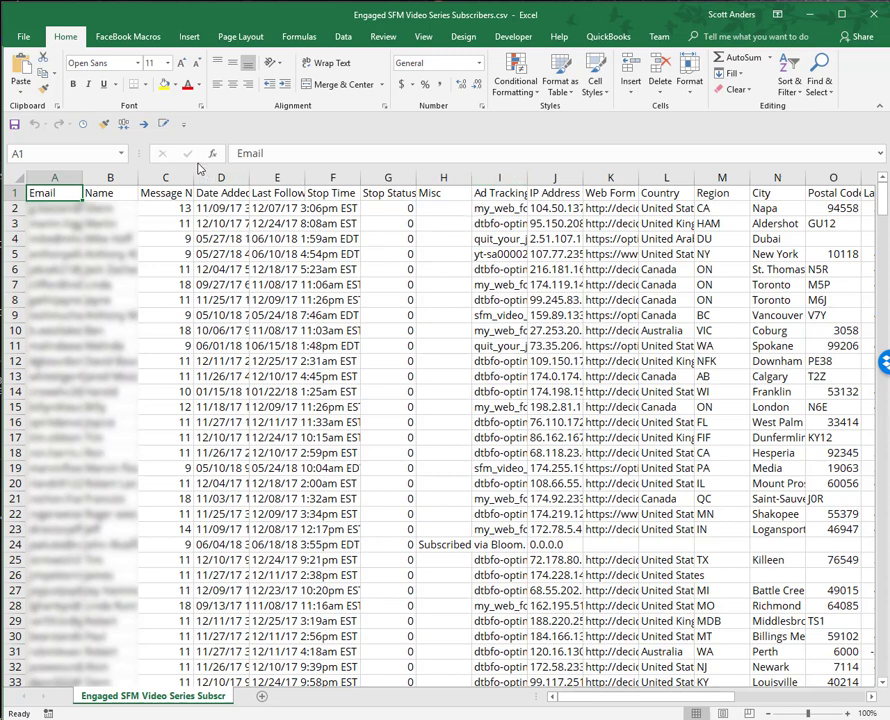
right_click(270, 136)
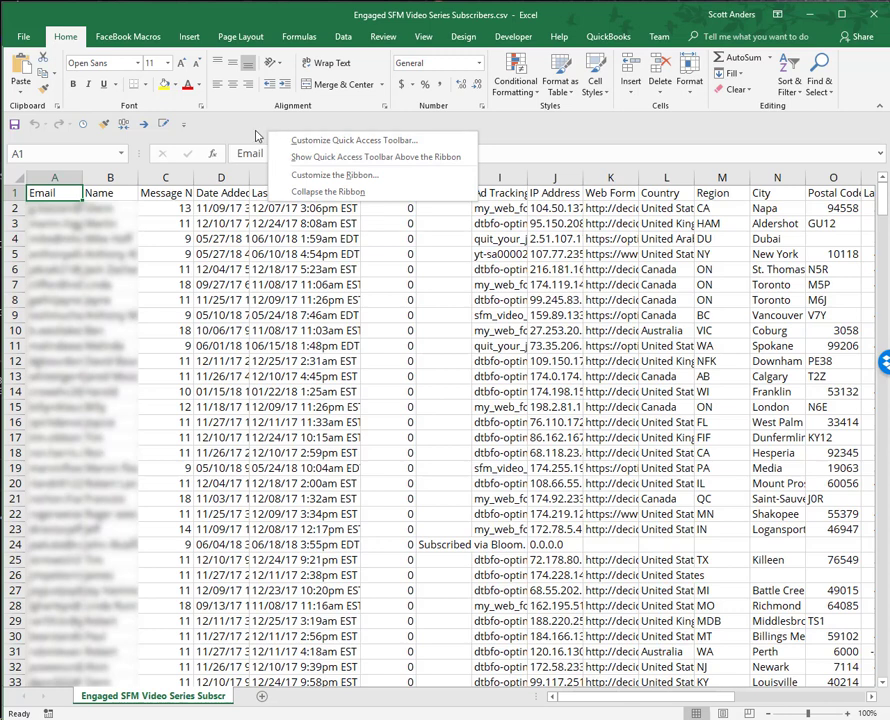
Step: Remove the old Format Aweber Lists-ForAdWords entry from the Quick Access Toolbar
right_click(256, 132)
right_click(254, 131)
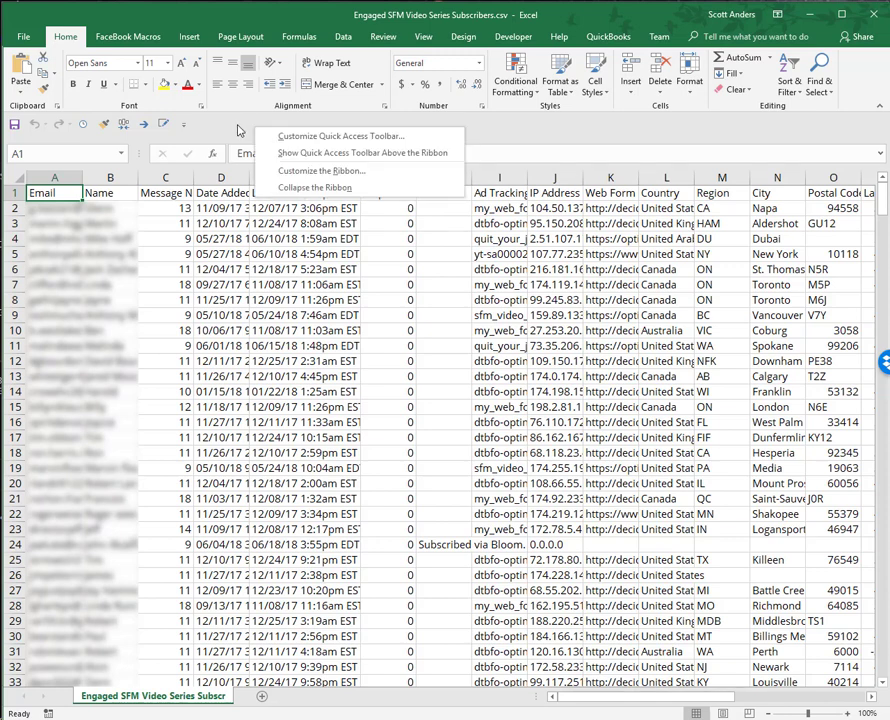
click(341, 137)
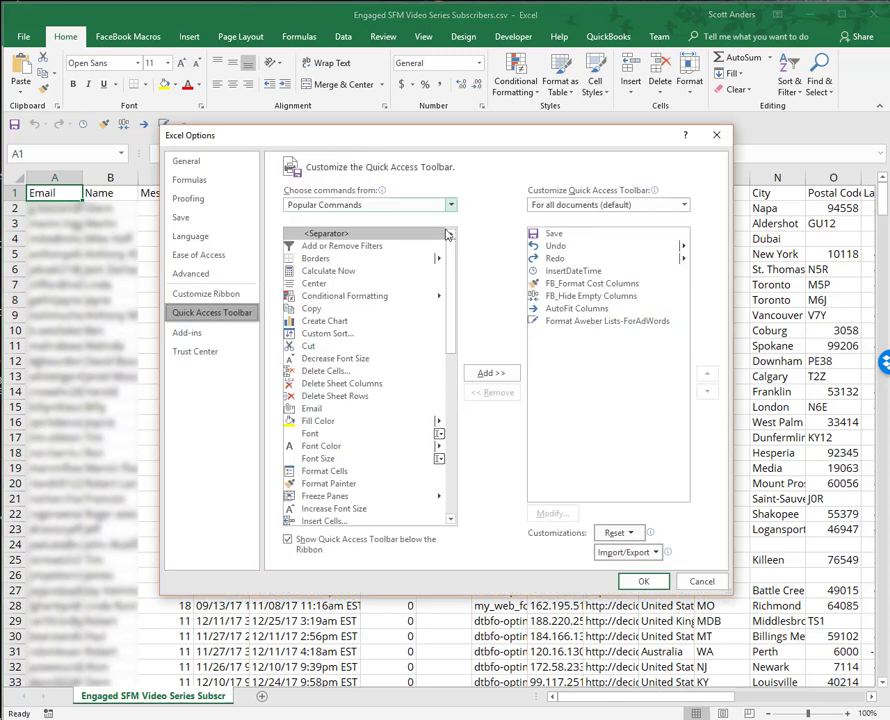
click(563, 322)
click(492, 392)
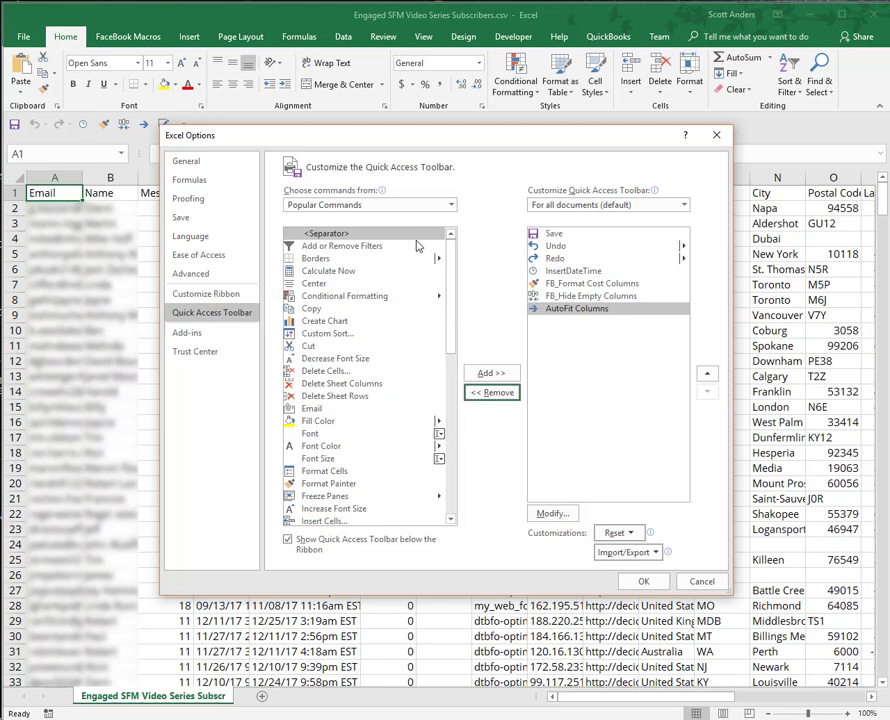
Step: Add the FormatAweberLists macro to the Quick Access Toolbar from the Macros command list
click(452, 205)
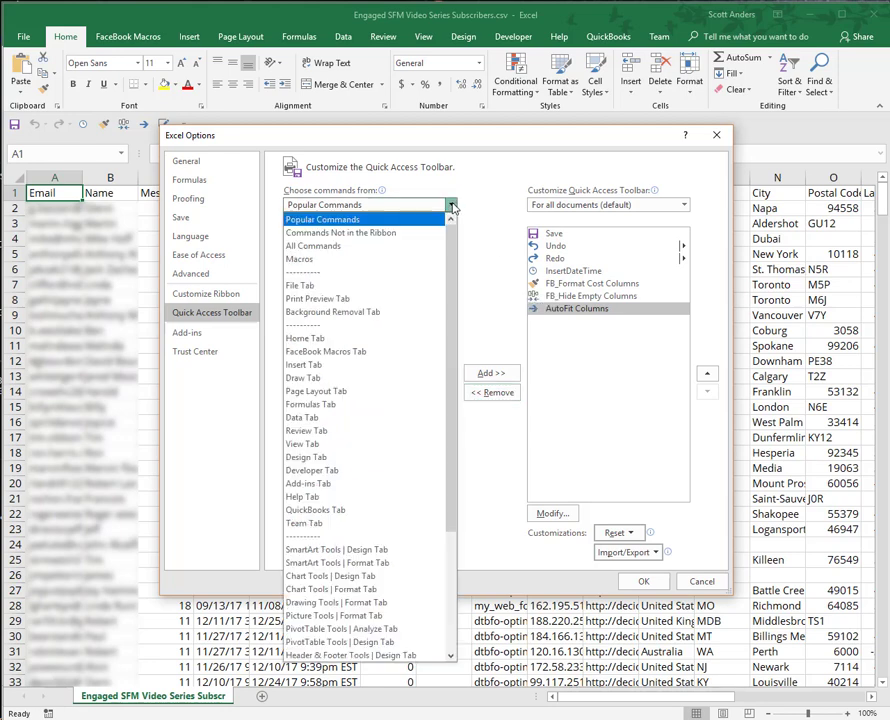
click(309, 262)
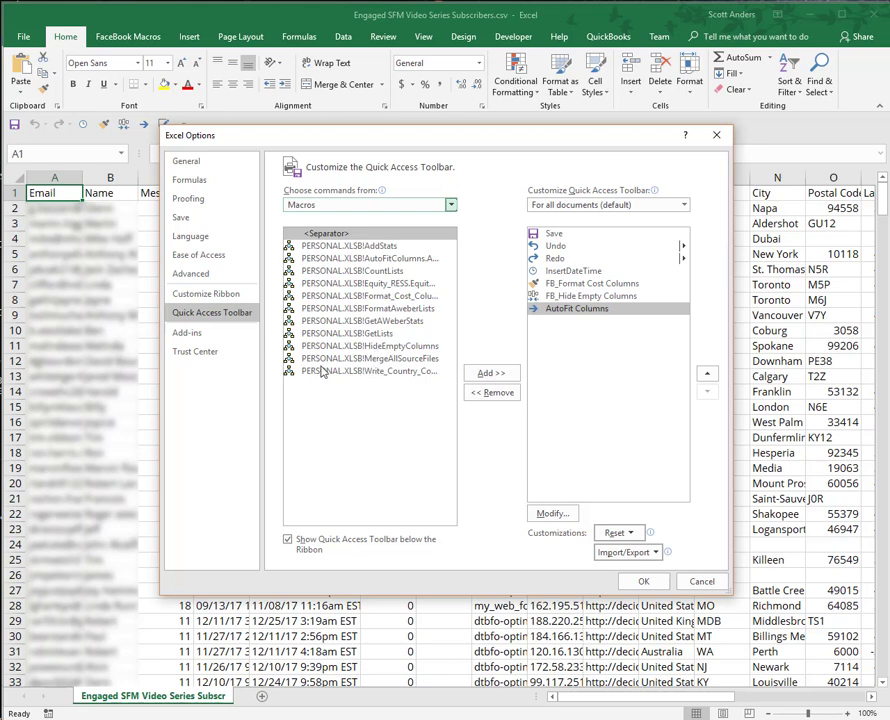
click(414, 311)
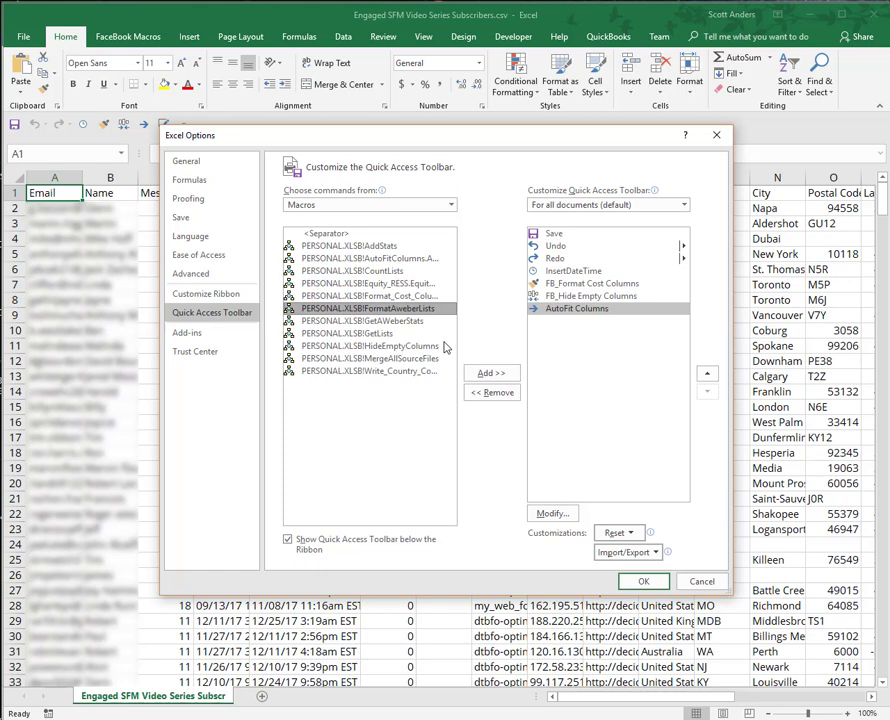
click(491, 374)
Step: Rename the macro button 'AWeber Tools for AdWords', give it a new icon, and apply
click(556, 513)
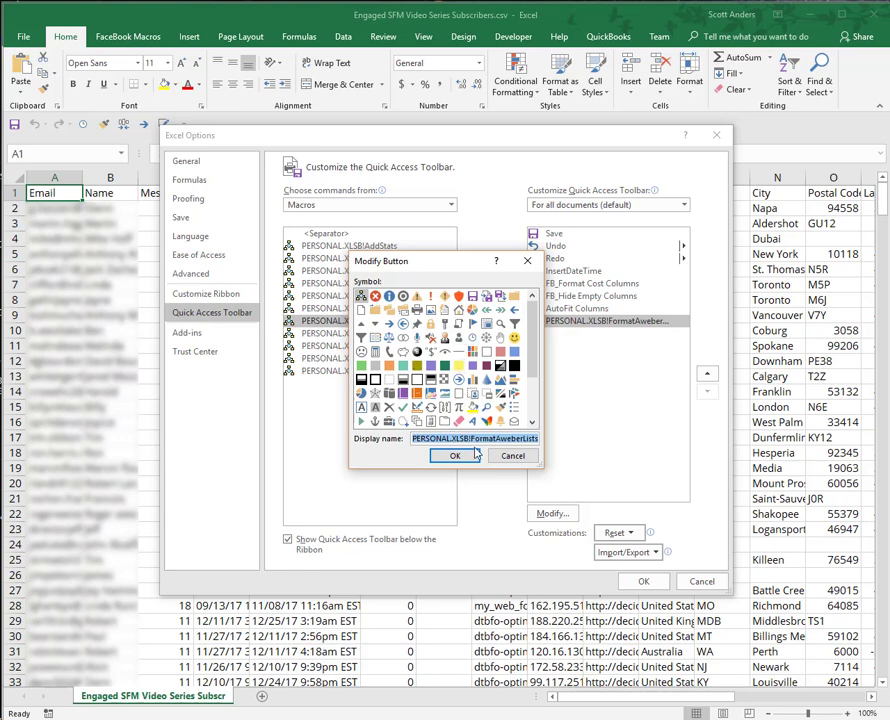
text(AWeber)
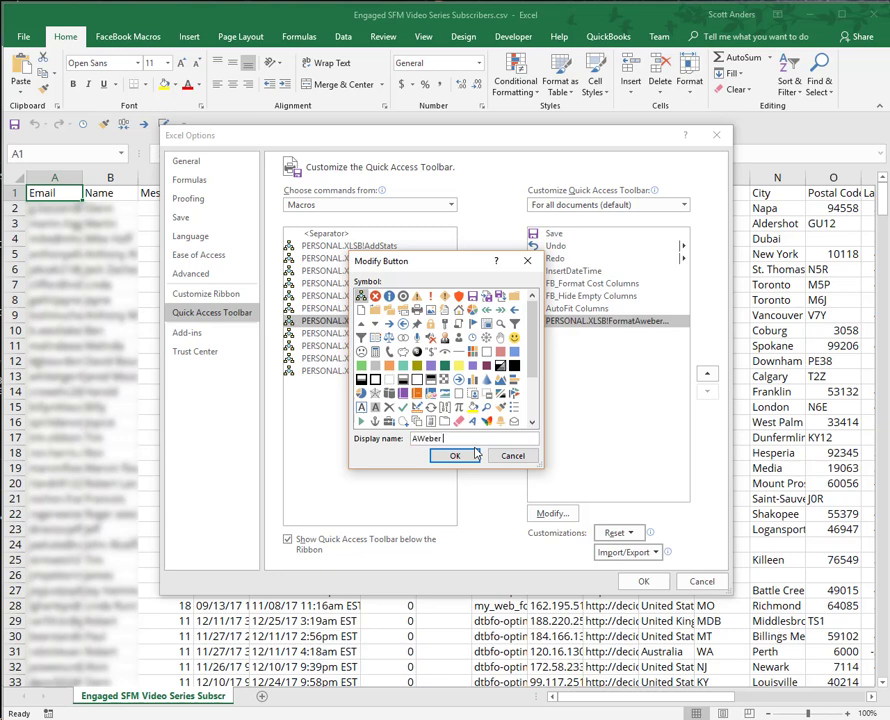
text( Tools for AdWords)
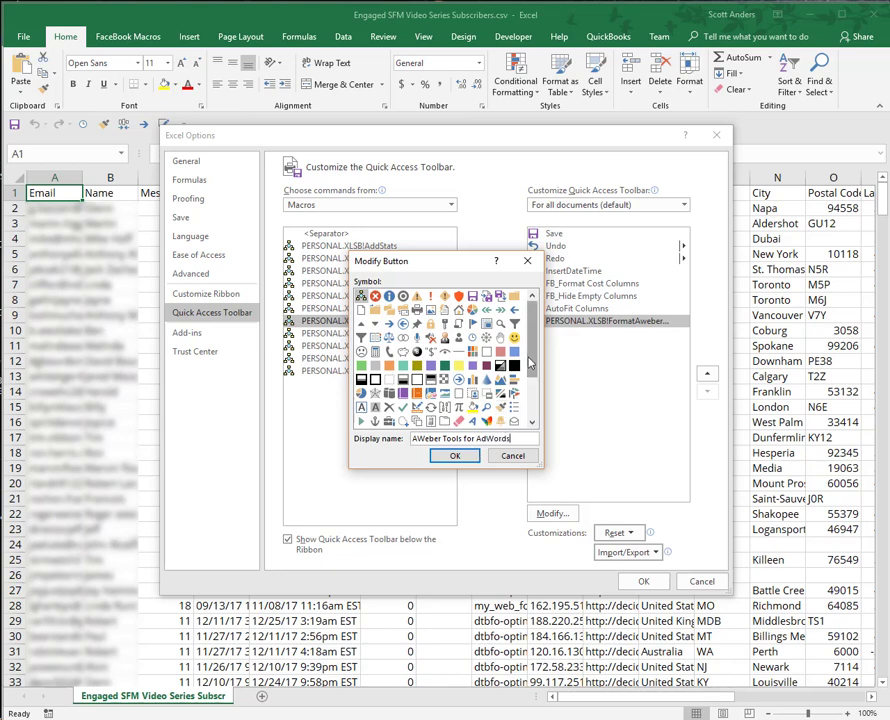
drag(531, 360, 531, 418)
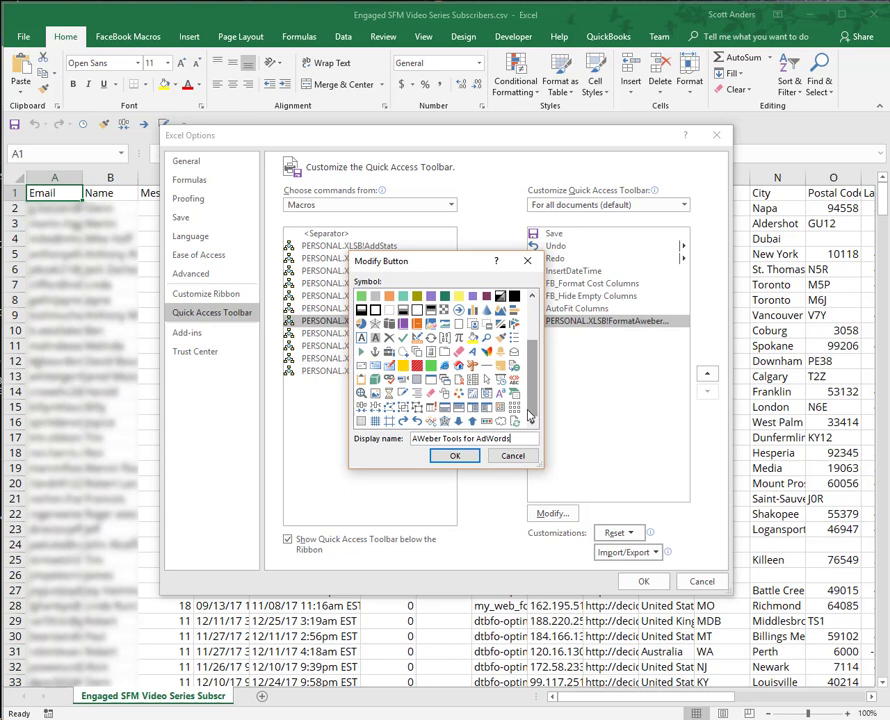
drag(531, 418, 531, 418)
click(402, 393)
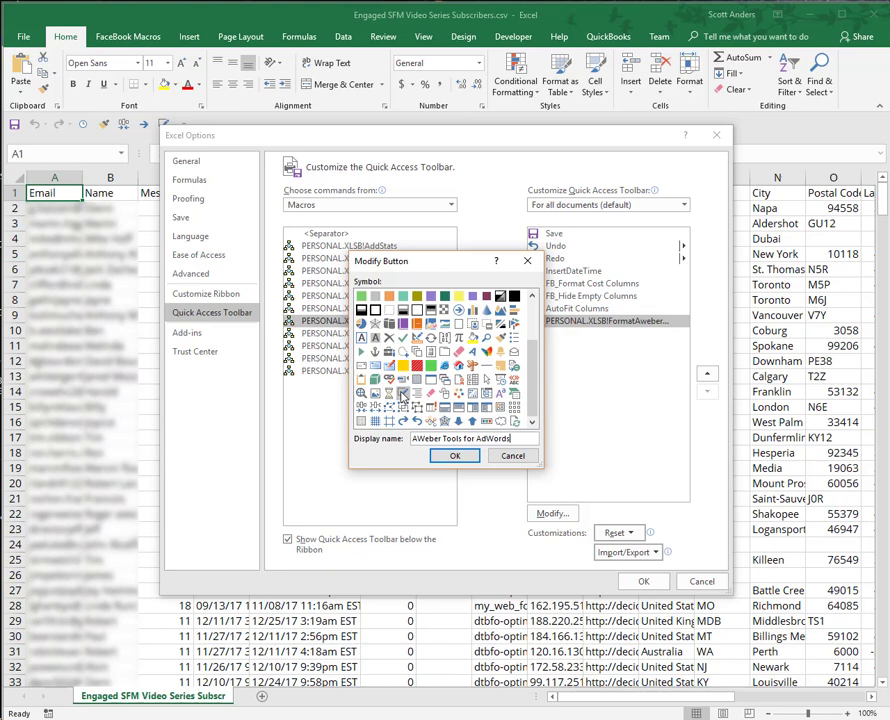
click(451, 458)
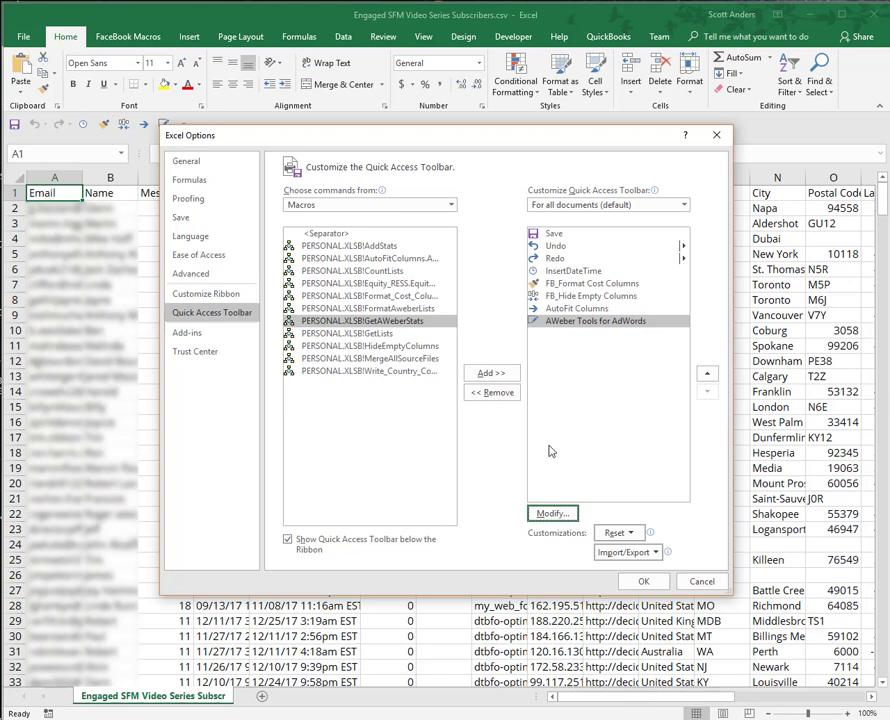
click(652, 581)
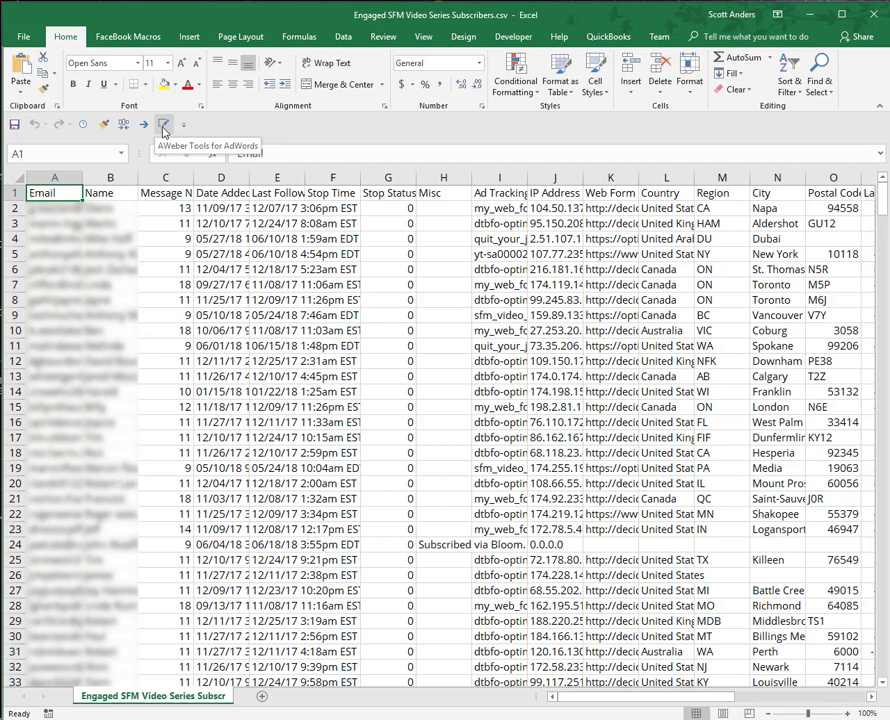
Step: Run the AWeber Tools for AdWords macro; enter MP for Northern Mariana Islands, HK for Hong Kong
click(164, 130)
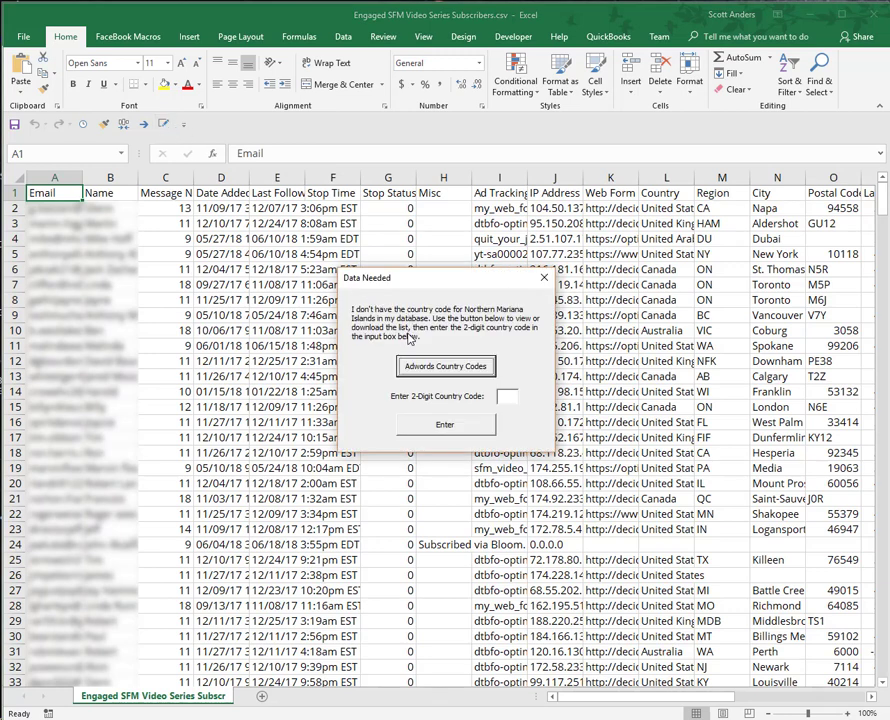
click(512, 396)
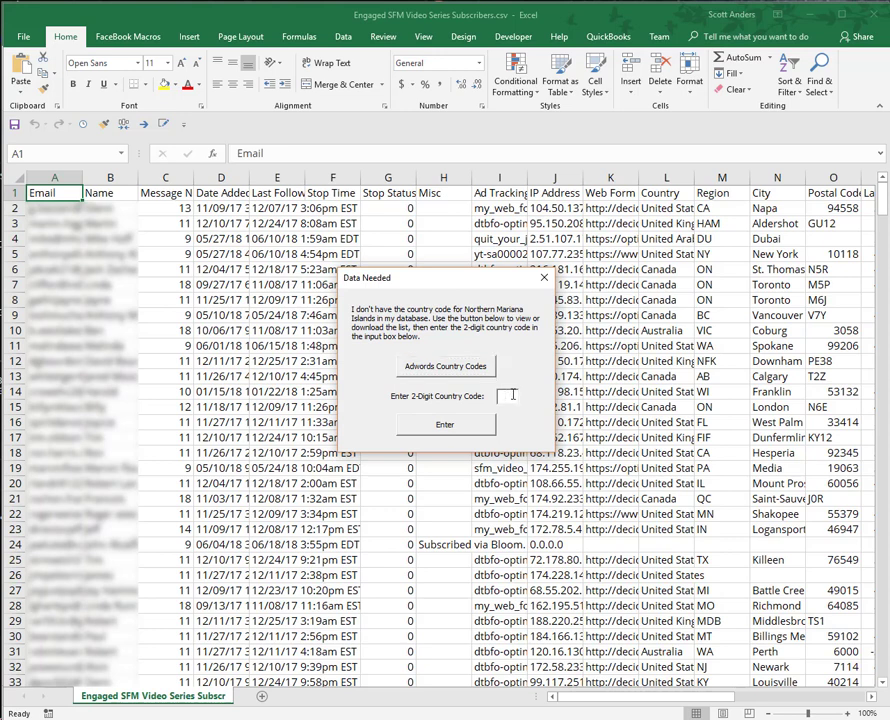
text(MP)
click(462, 427)
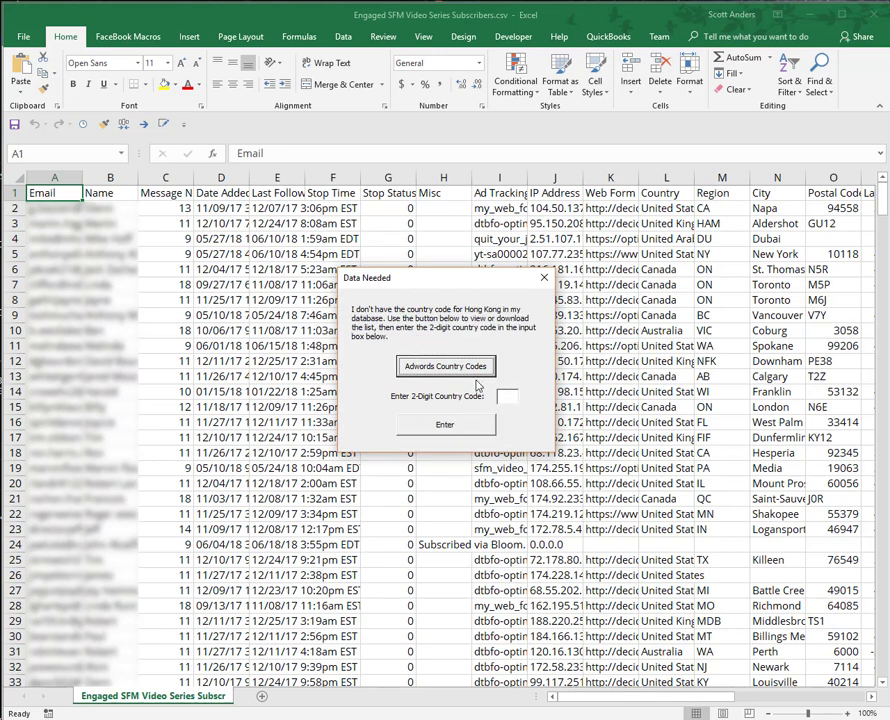
click(516, 396)
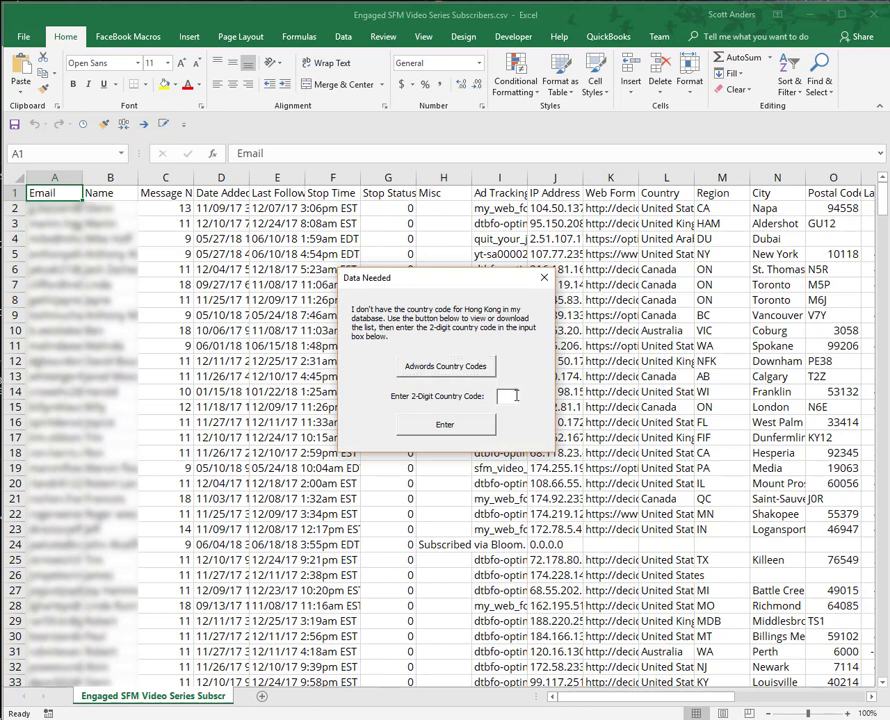
text(HK)
click(455, 428)
Step: Enter CN as China's country code and fill in ES for Spain
click(506, 397)
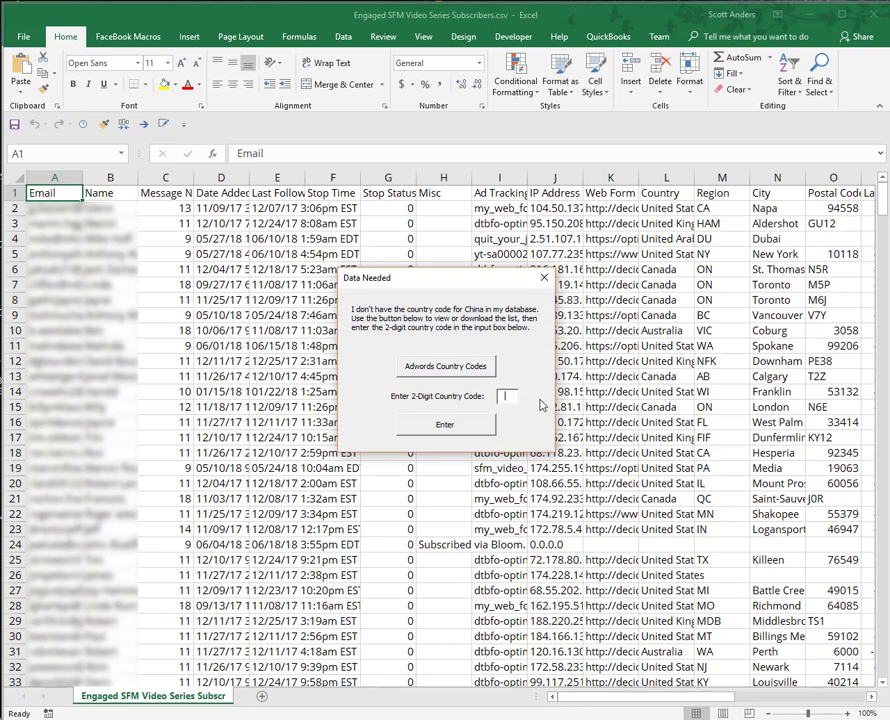
text(CN)
key(Return)
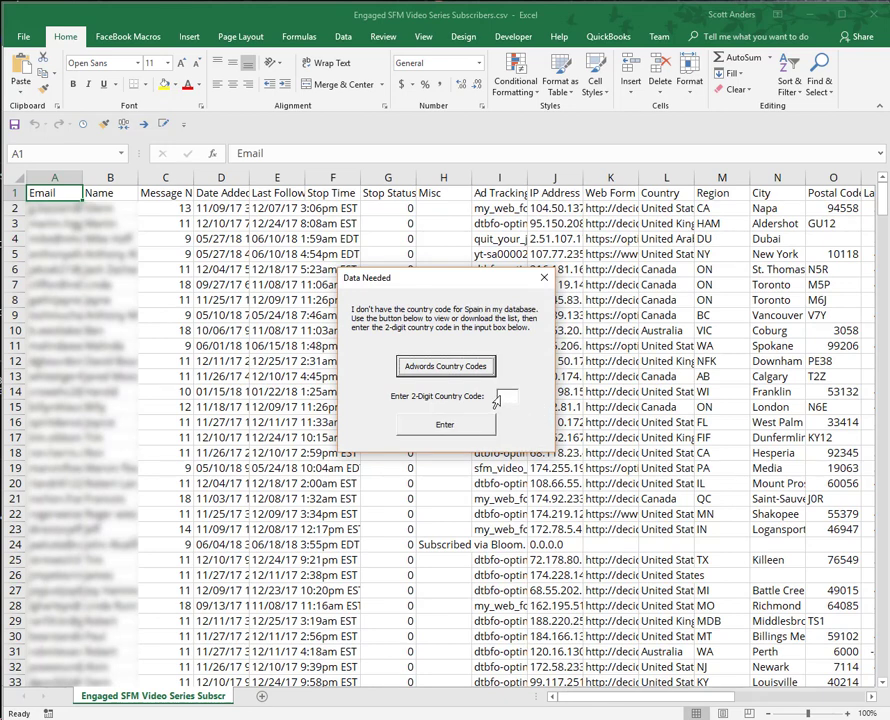
click(501, 398)
text(ES)
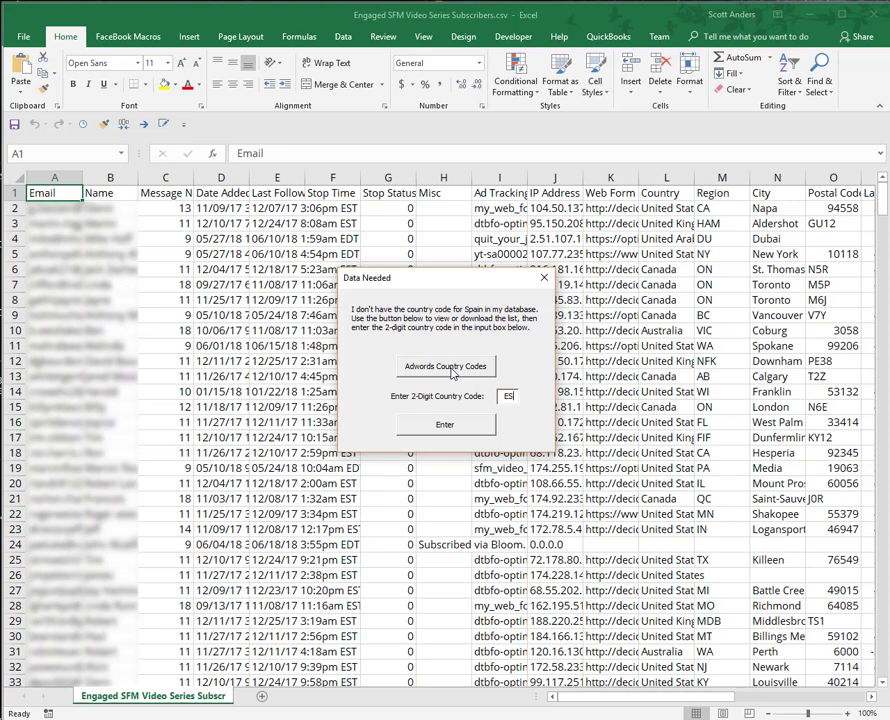
Step: Submit Spain's ES code so the macro finishes reformatting the sheet
click(454, 428)
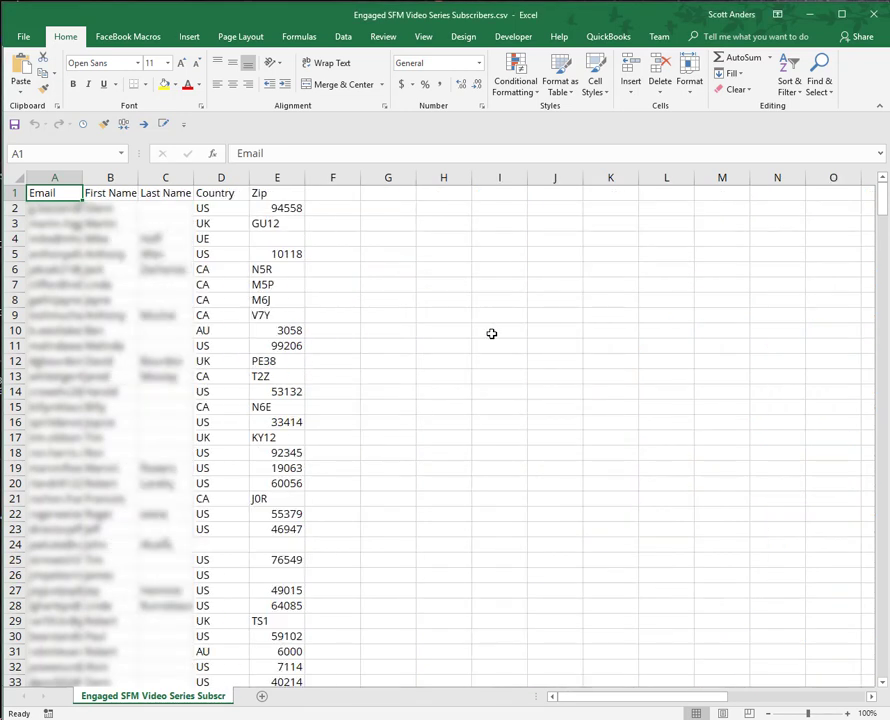